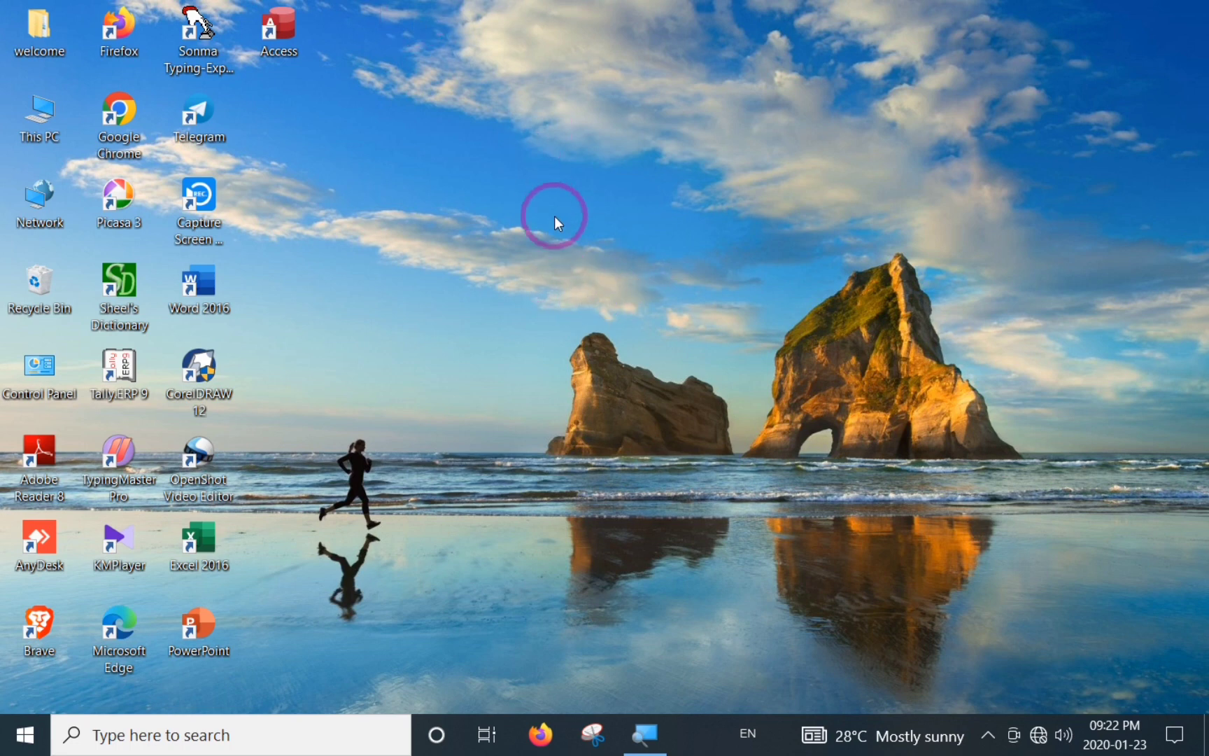
Step: Search Windows for "control" and open Control Panel
{"action": "mouse_move", "coordinate": [1140, 744]}
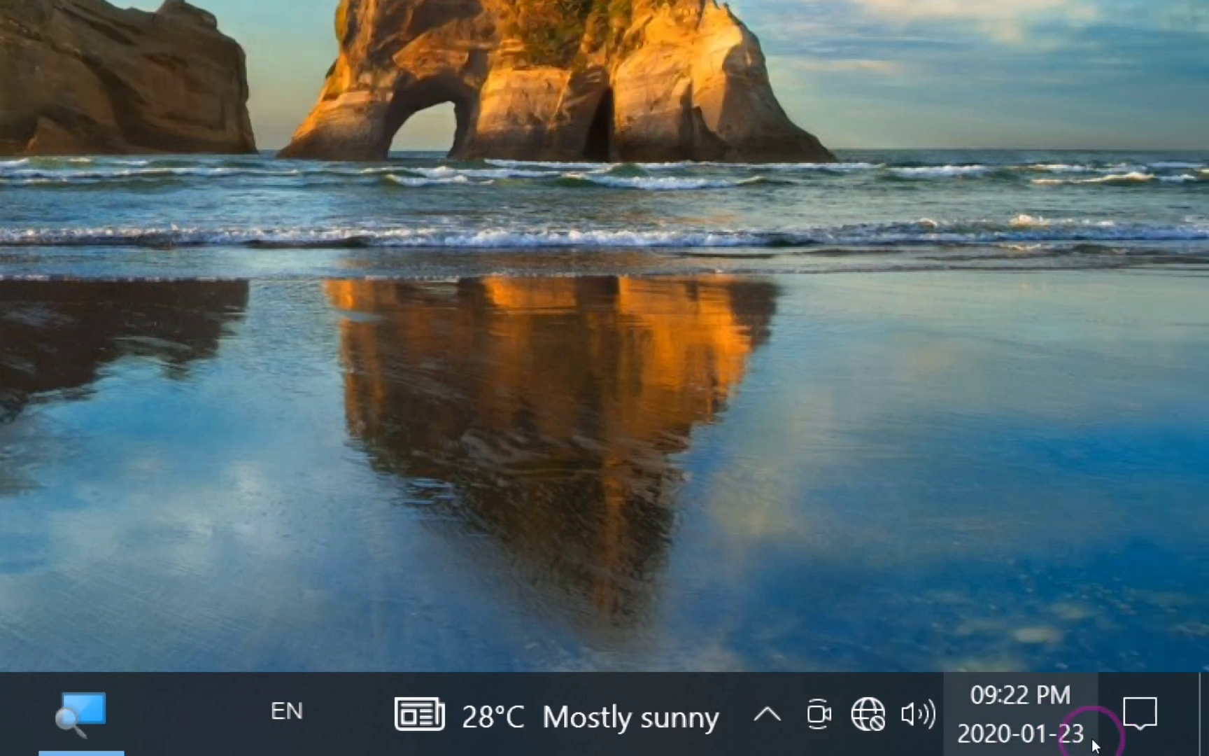
{"action": "mouse_move", "coordinate": [1083, 736]}
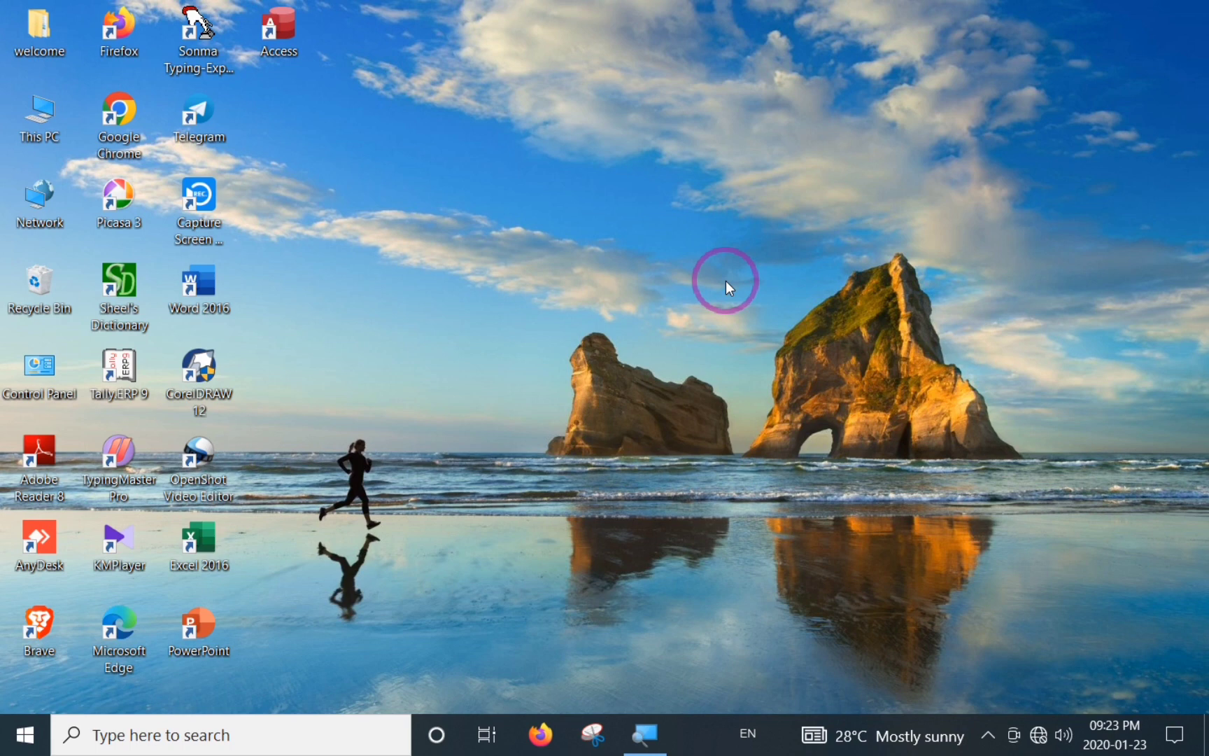
{"action": "left_click", "coordinate": [46, 389]}
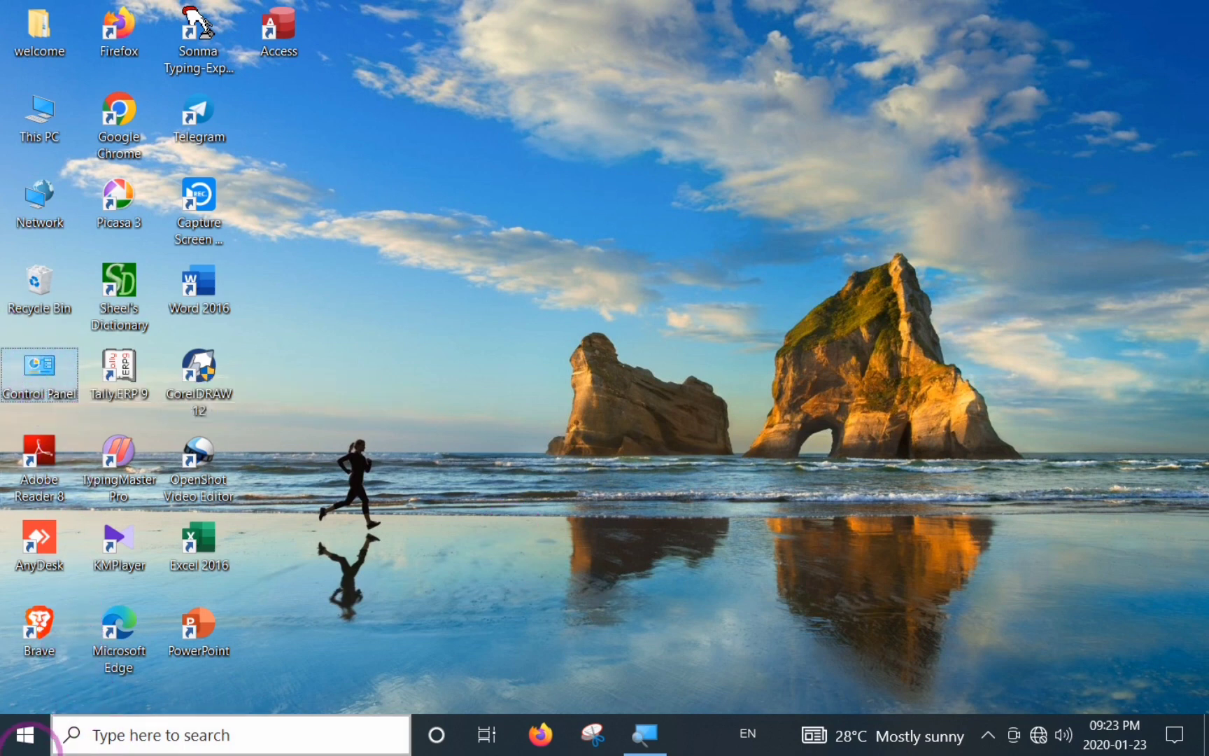
{"action": "left_click", "coordinate": [128, 736]}
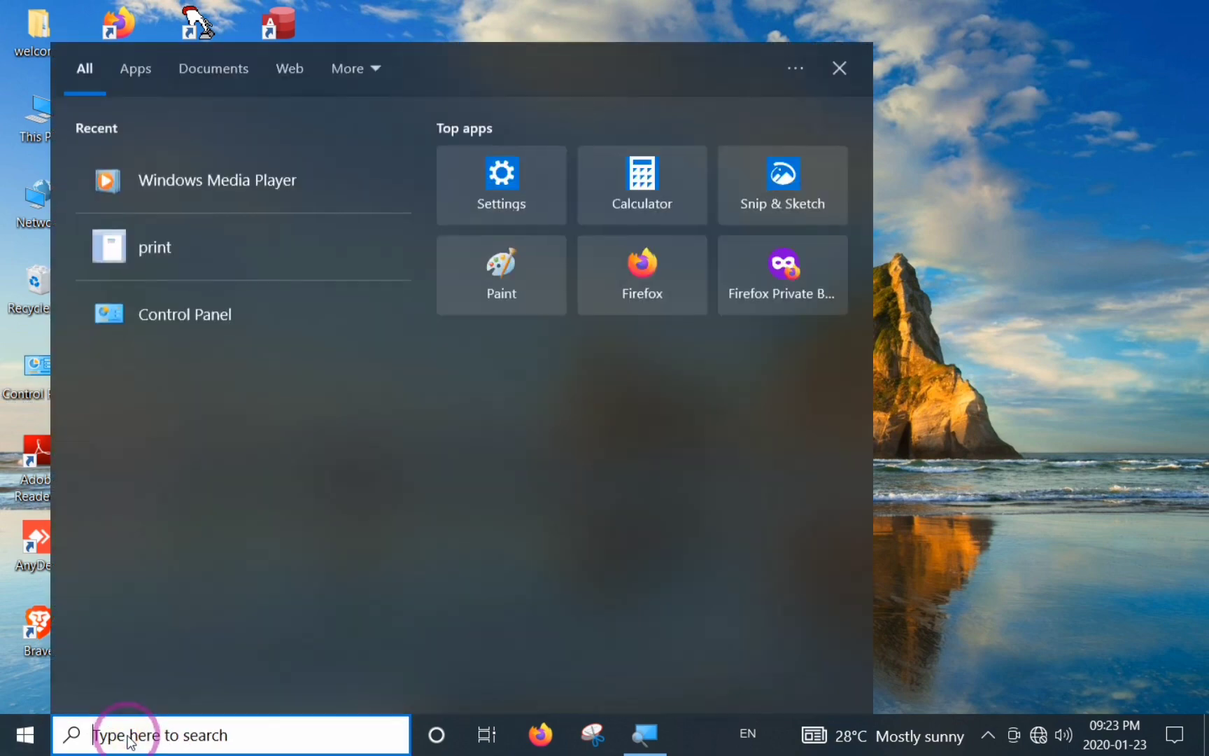
{"action": "type", "text": "cont"}
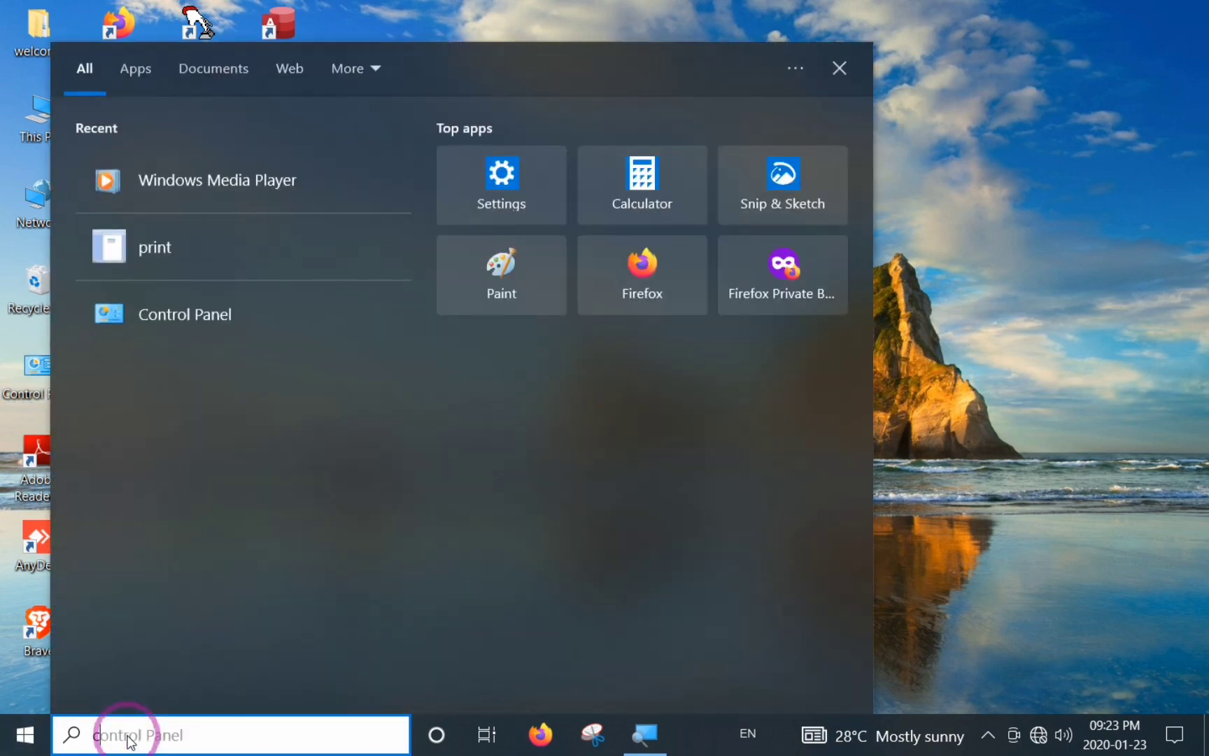
{"action": "type", "text": "rol"}
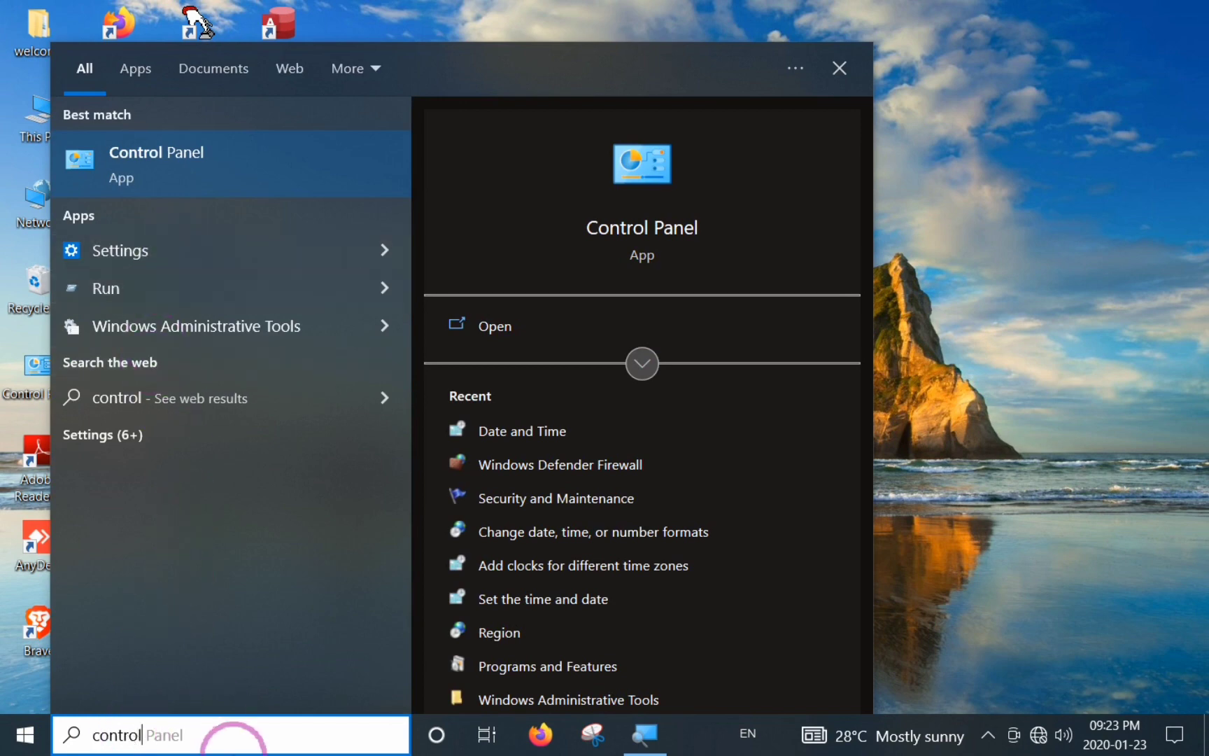
{"action": "left_click", "coordinate": [217, 162]}
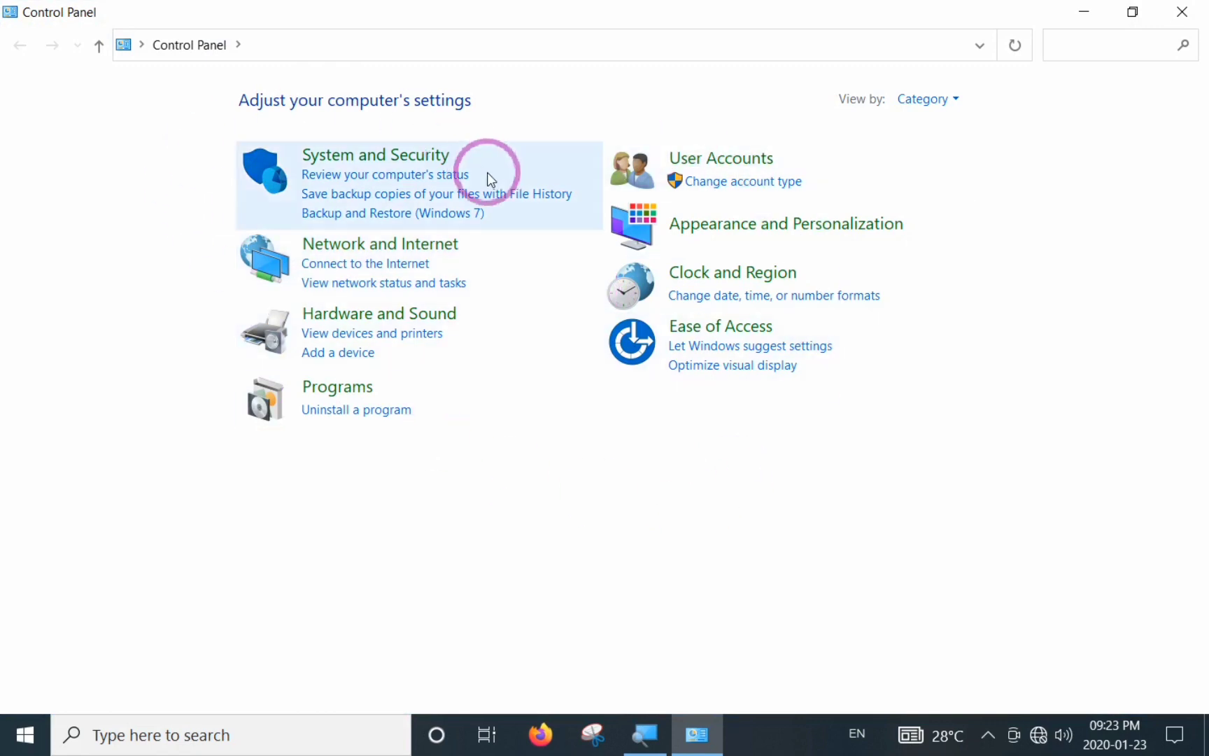
Step: Open Date and Time from the Clock and Region category and bring up its settings for changing the date and time
{"action": "left_click", "coordinate": [959, 100]}
{"action": "left_click", "coordinate": [981, 128]}
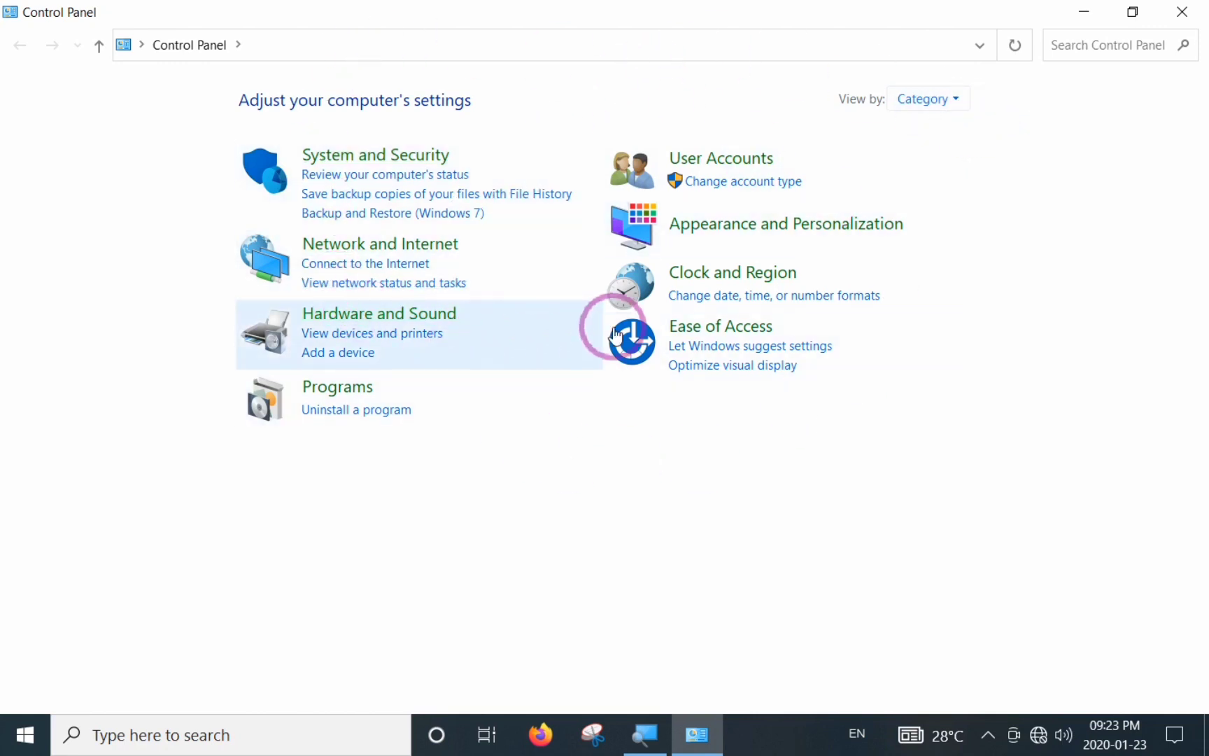
{"action": "left_click", "coordinate": [769, 278]}
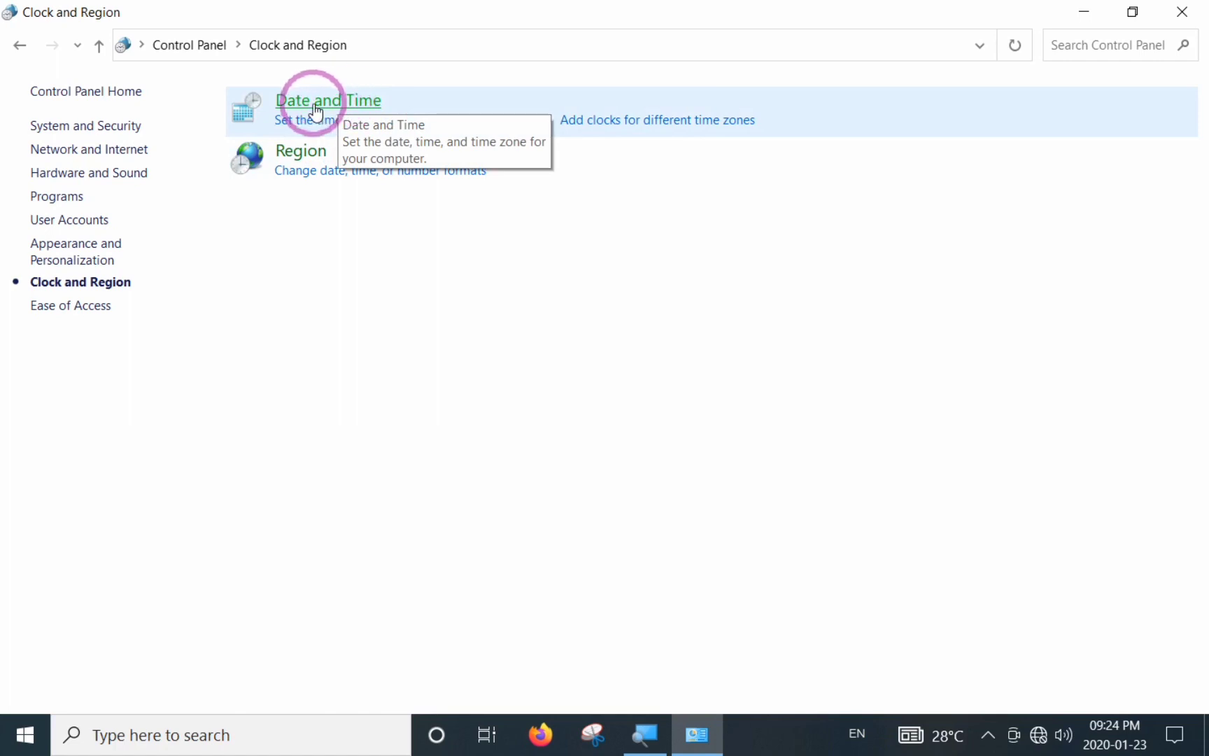
{"action": "left_click", "coordinate": [317, 111]}
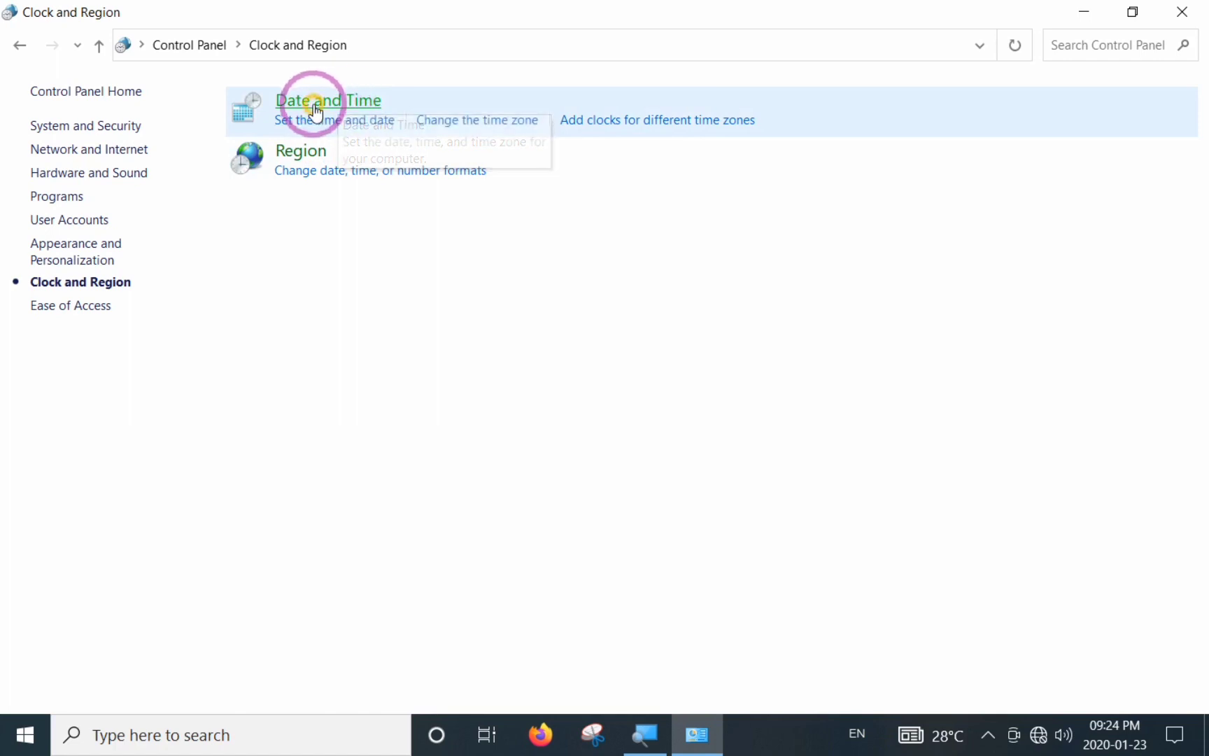
{"action": "left_click_drag", "start_coordinate": [314, 110], "coordinate": [578, 86]}
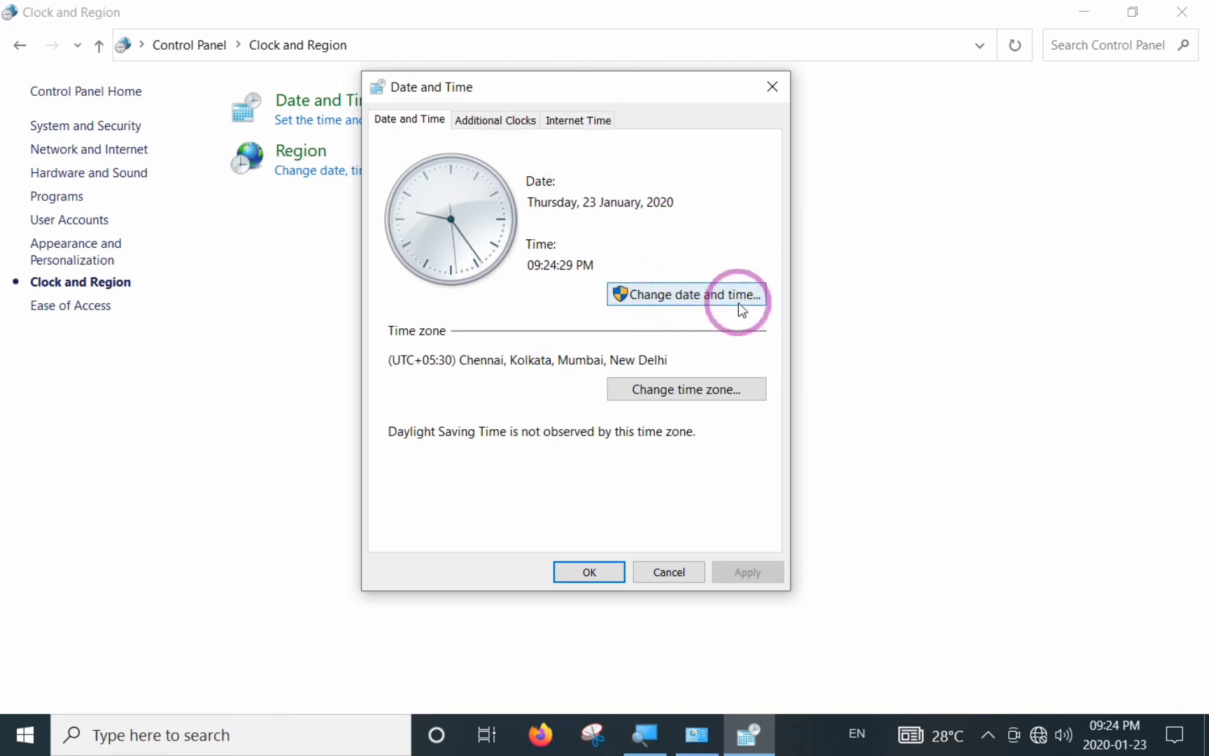
{"action": "left_click", "coordinate": [680, 296]}
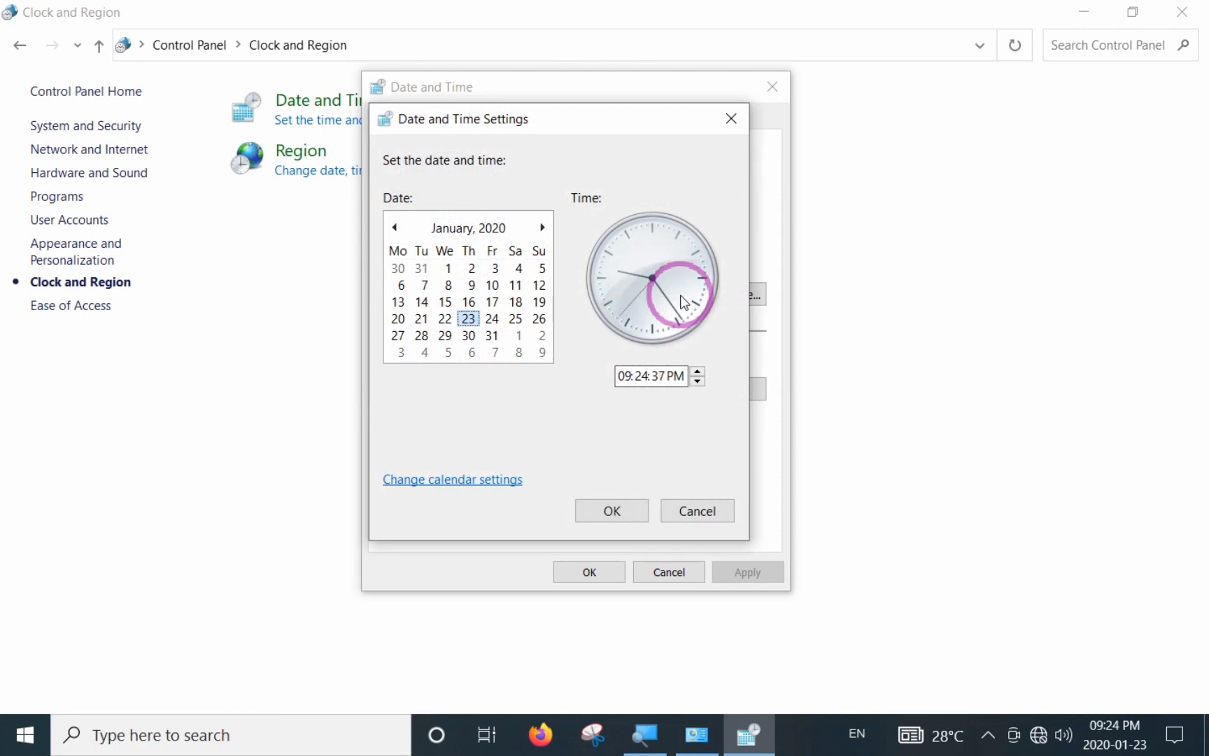
{"action": "left_click_drag", "start_coordinate": [590, 116], "coordinate": [559, 135]}
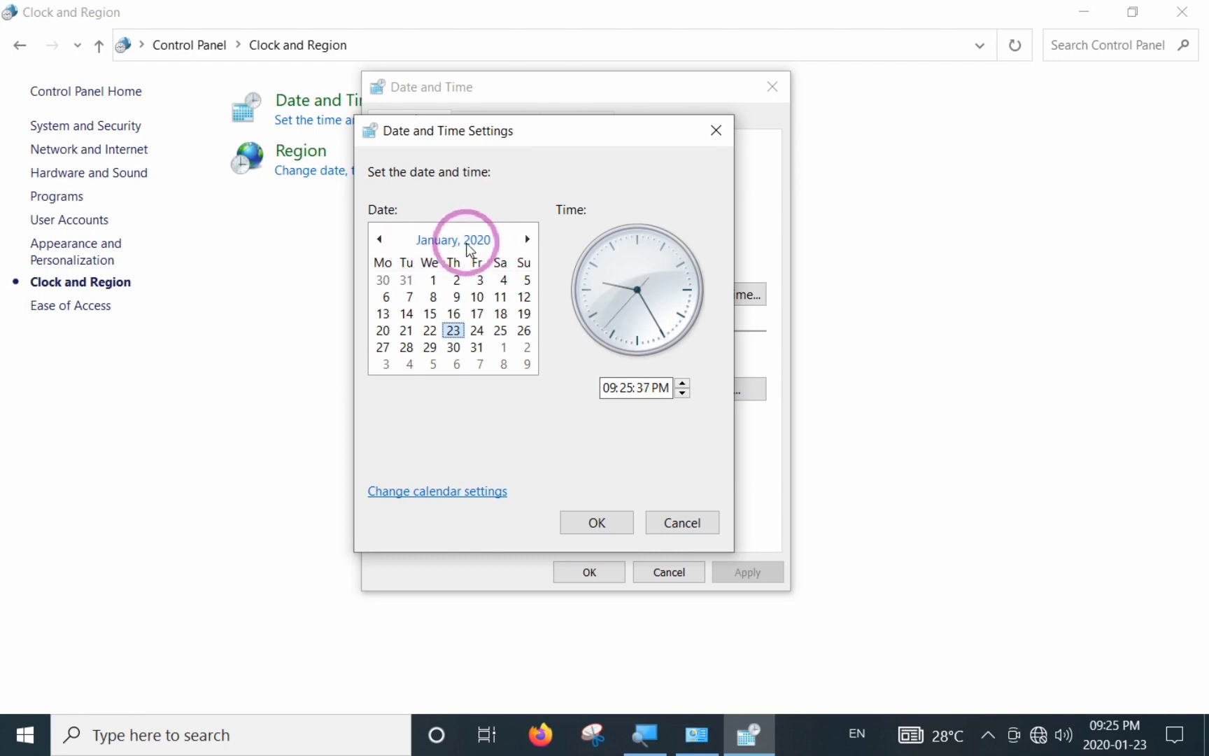
Step: Set the calendar date to 23 December 2022 in the Date and Time Settings
{"action": "left_click", "coordinate": [445, 243]}
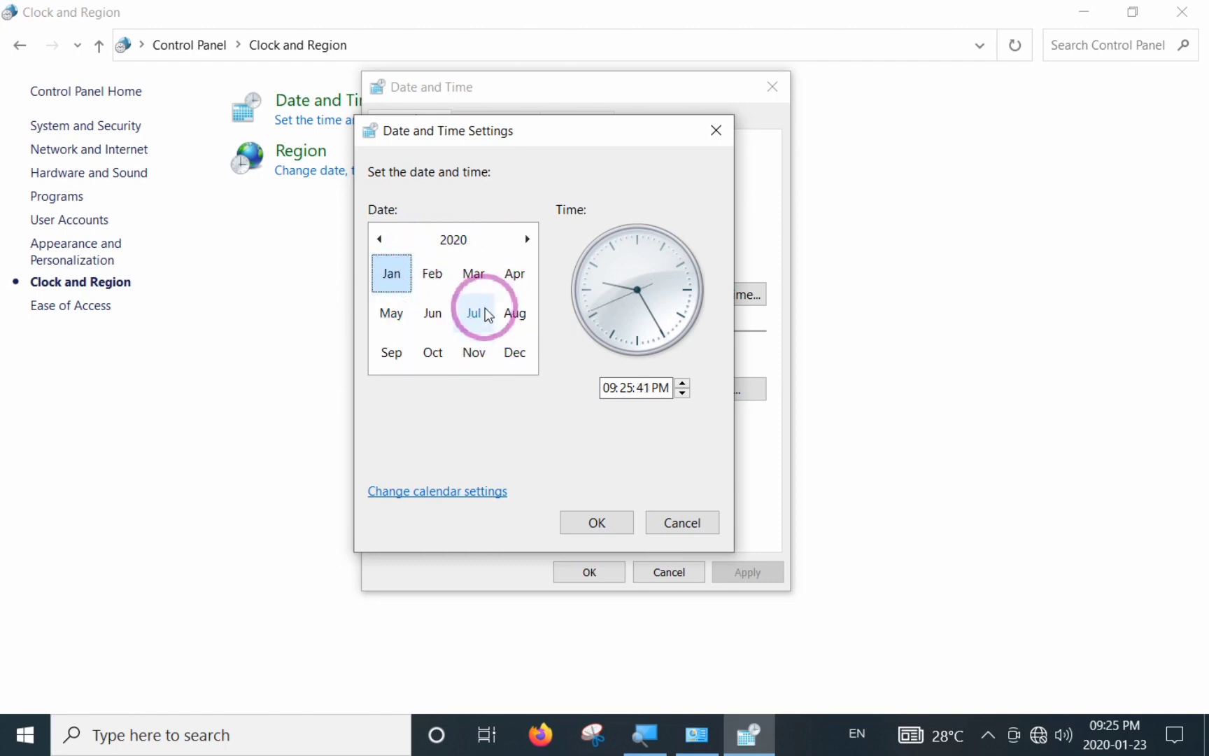
{"action": "left_click", "coordinate": [393, 272]}
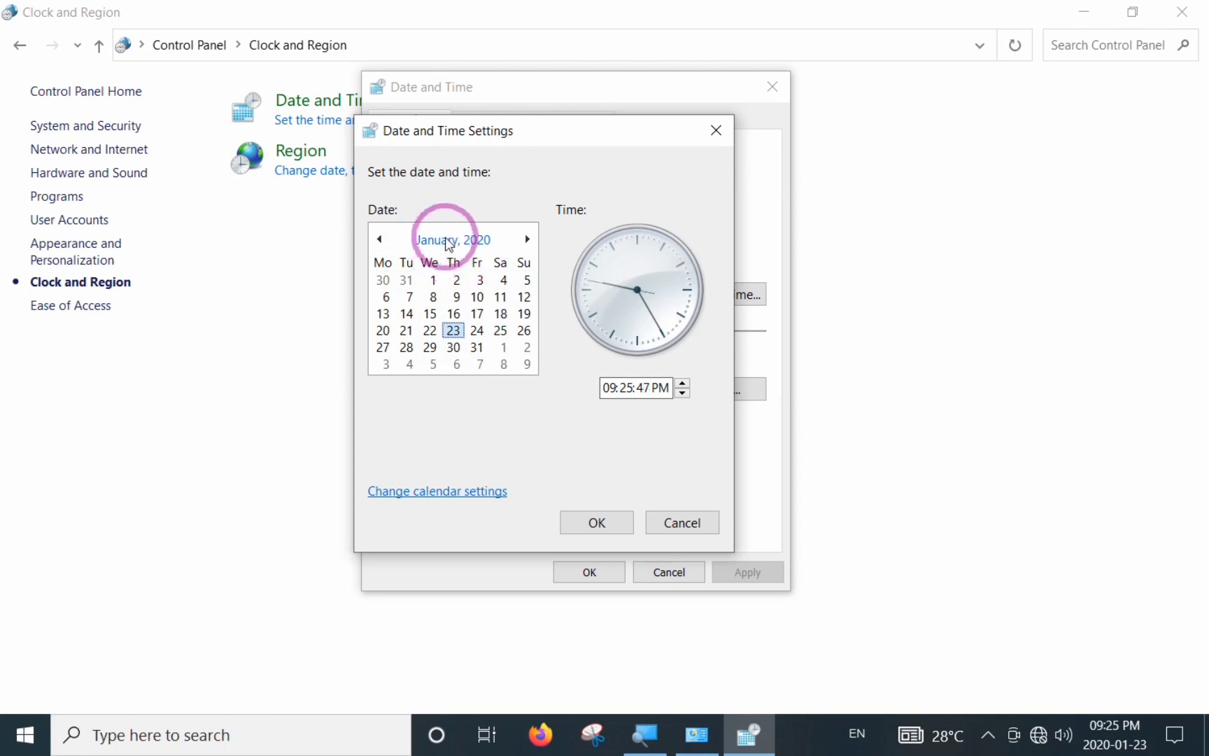
{"action": "left_click", "coordinate": [450, 244]}
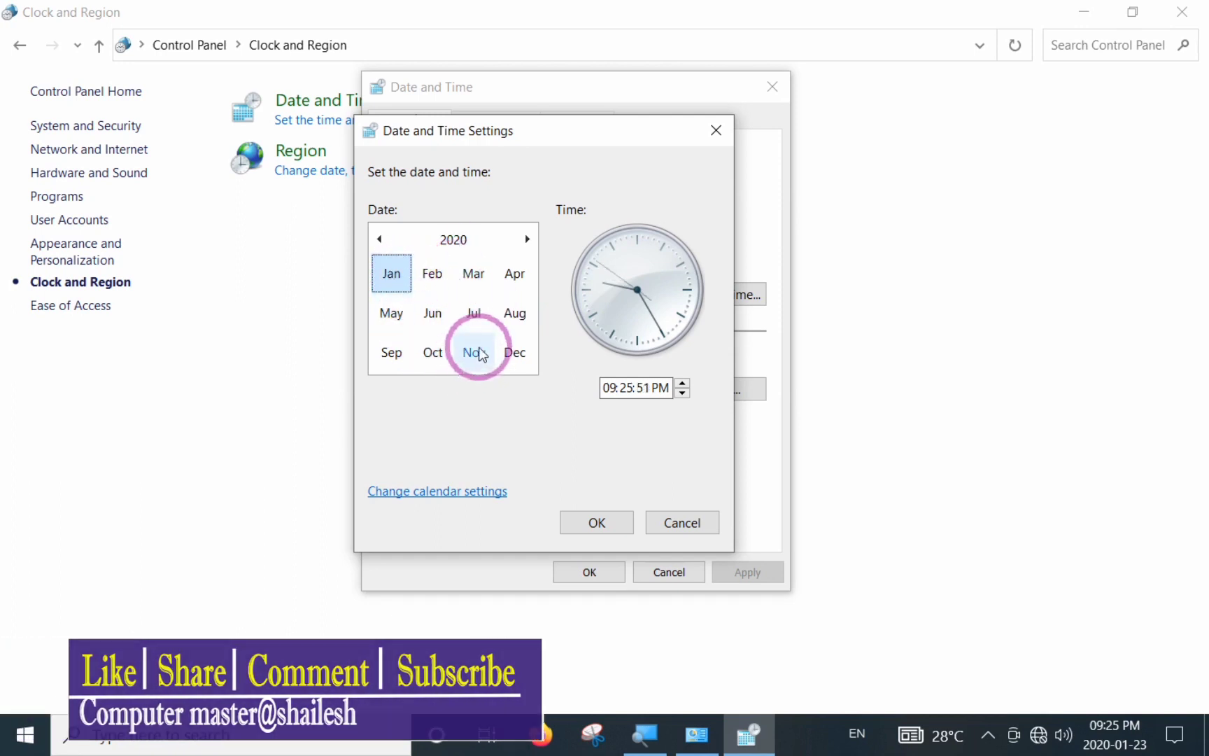
{"action": "left_click", "coordinate": [453, 240]}
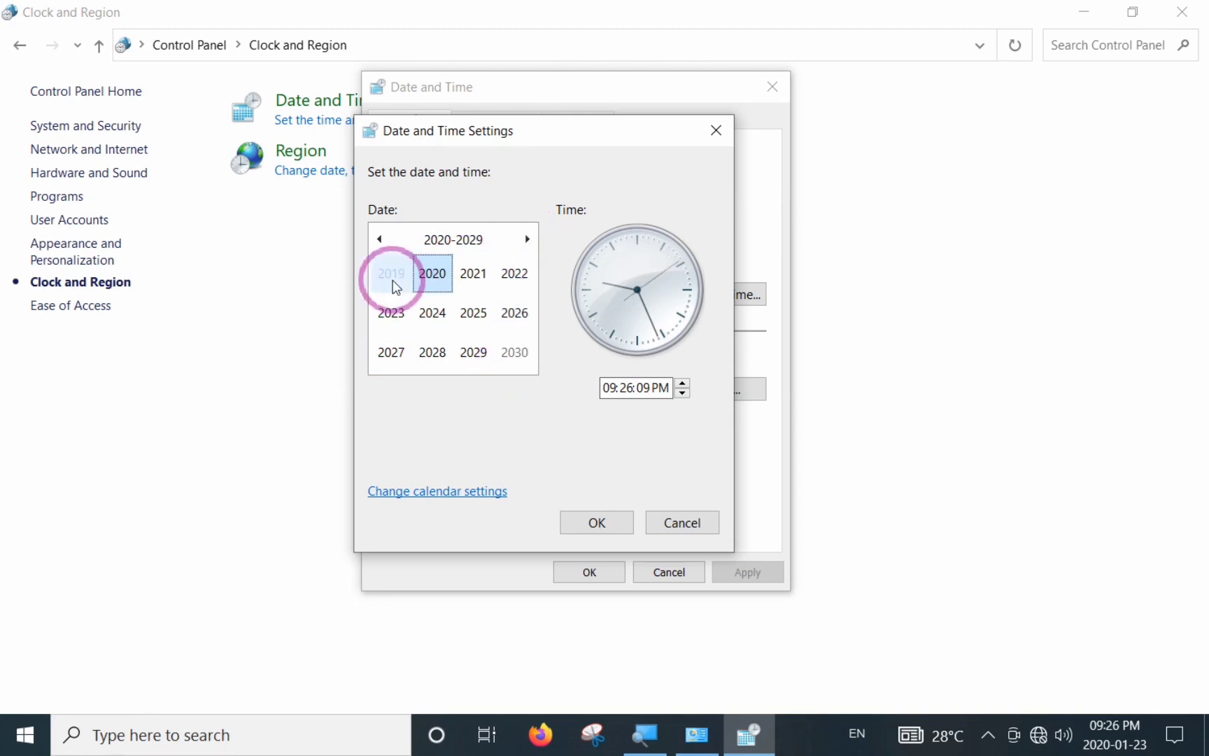
{"action": "left_click", "coordinate": [378, 240]}
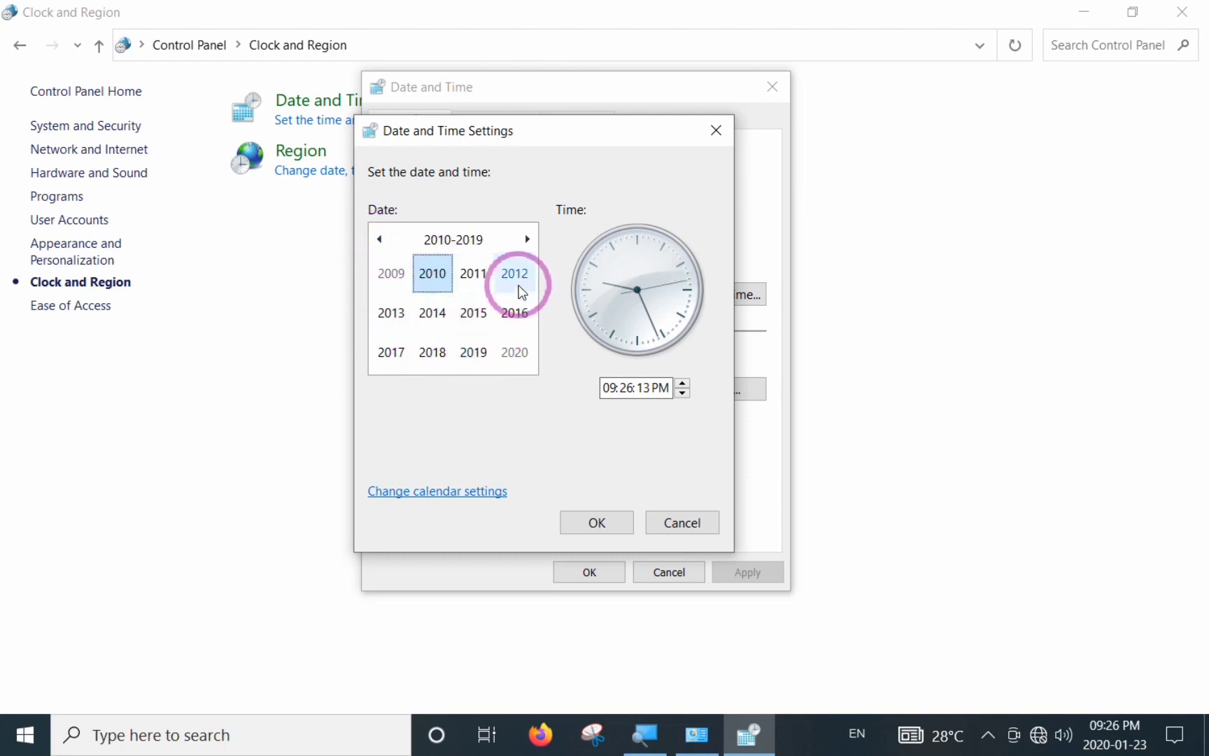
{"action": "left_click", "coordinate": [528, 245]}
{"action": "left_click", "coordinate": [527, 240]}
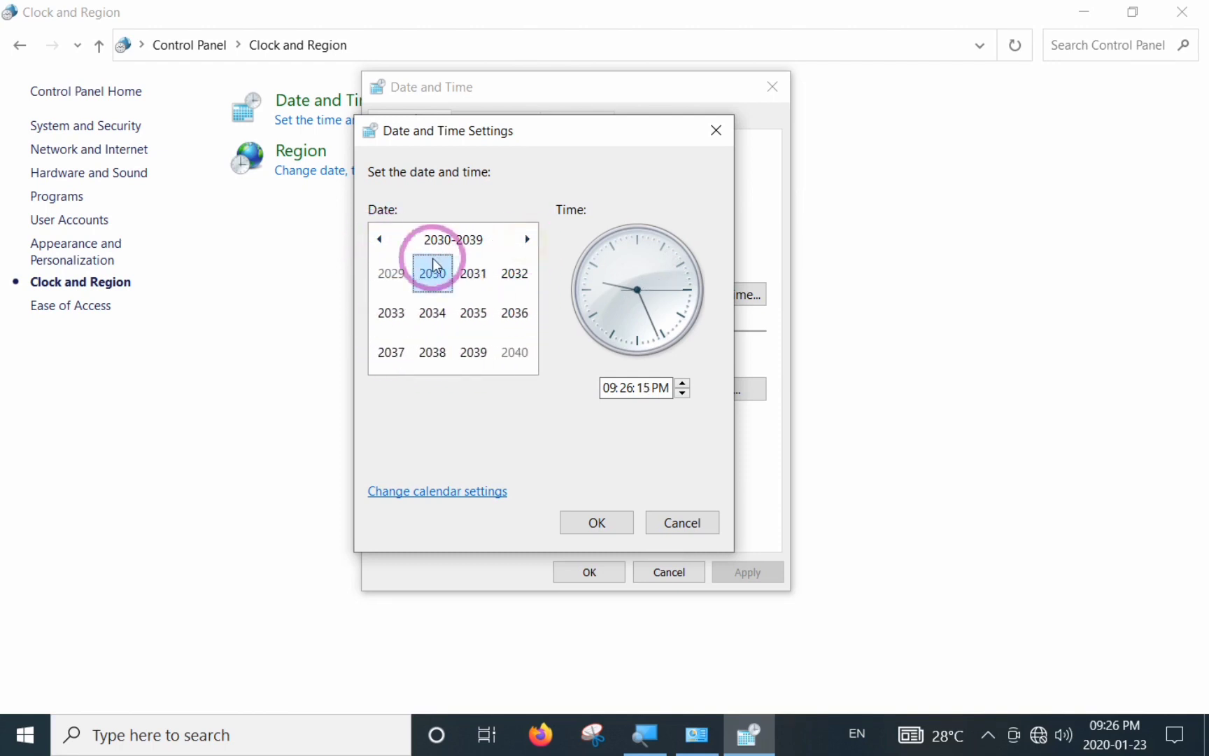
{"action": "left_click", "coordinate": [379, 239]}
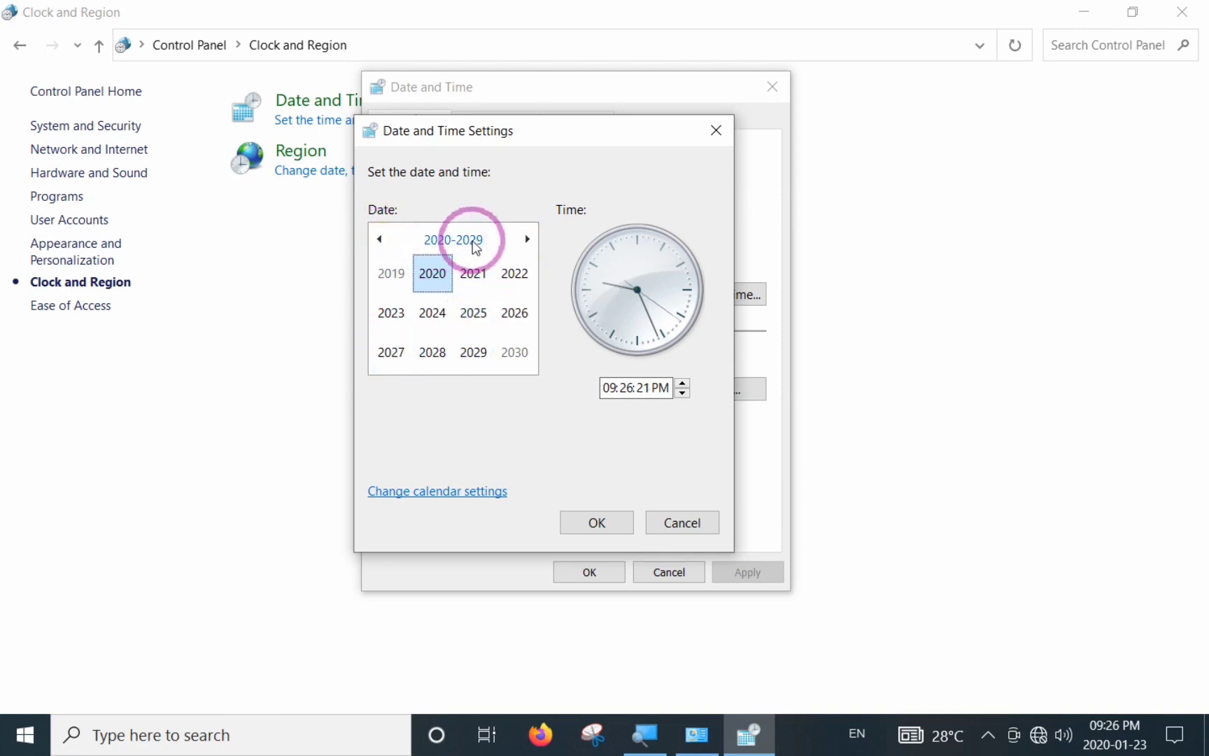
{"action": "left_click", "coordinate": [518, 281]}
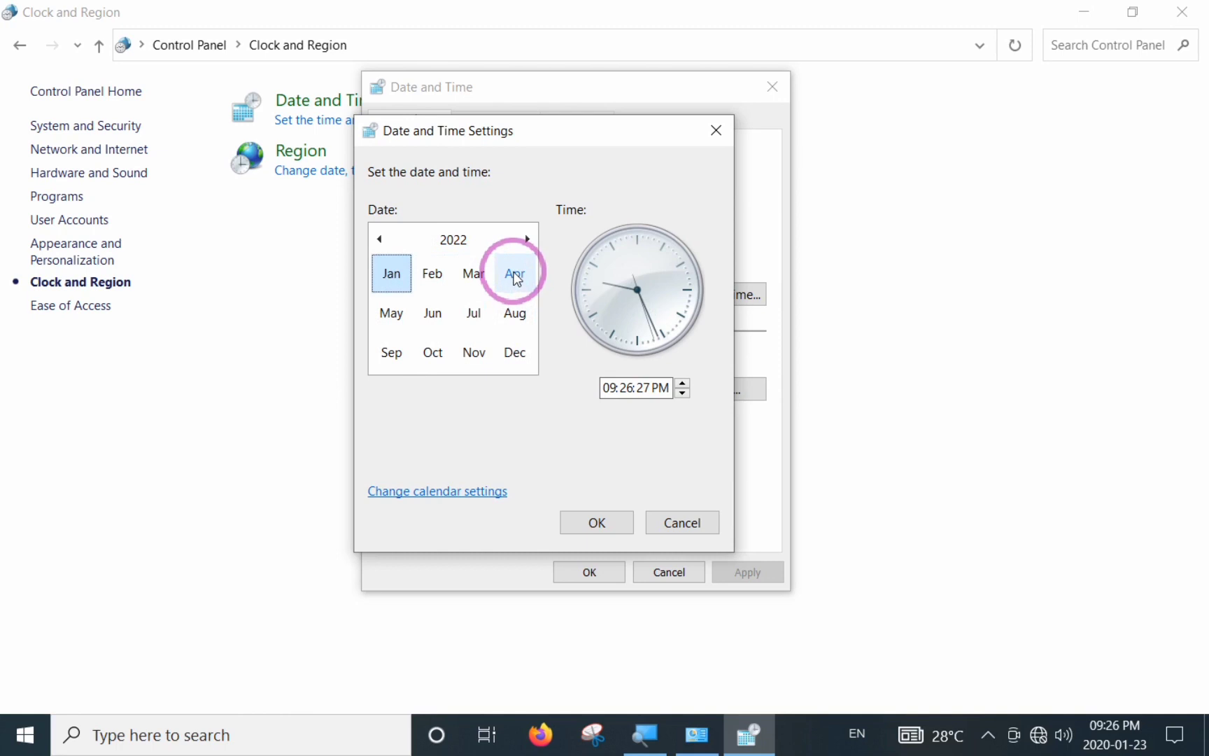
{"action": "left_click", "coordinate": [516, 356]}
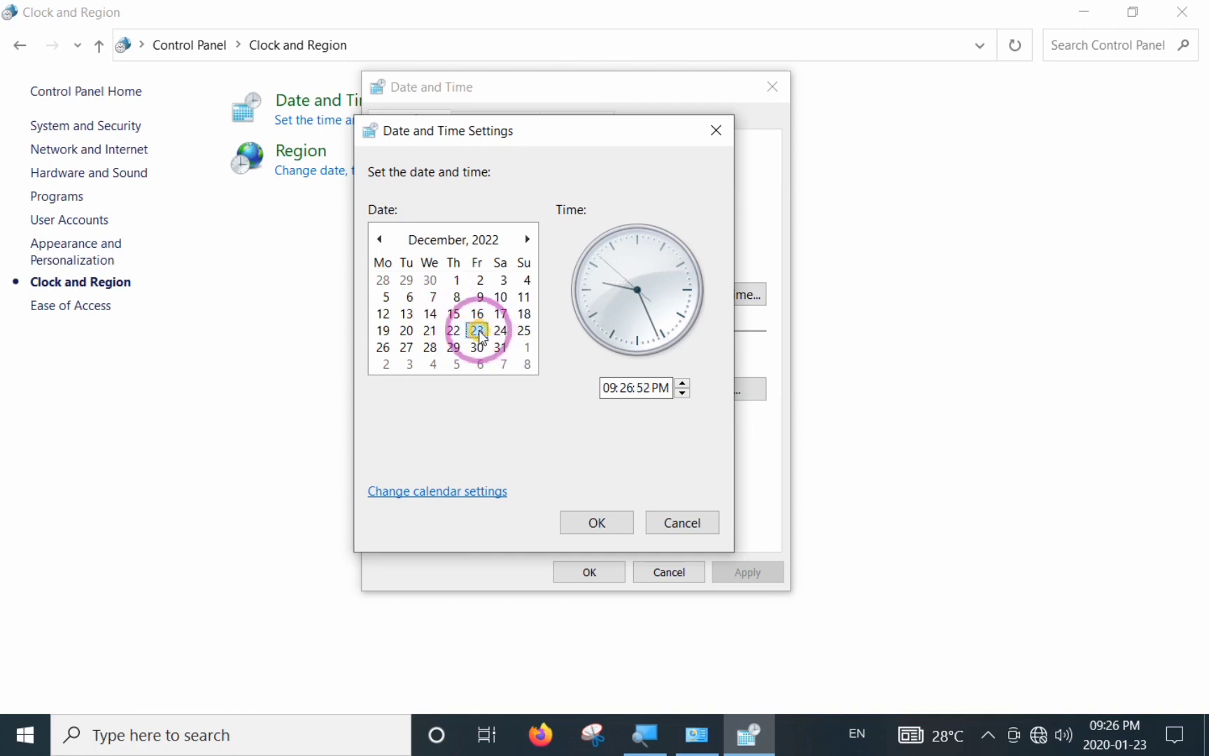
{"action": "left_click", "coordinate": [472, 297]}
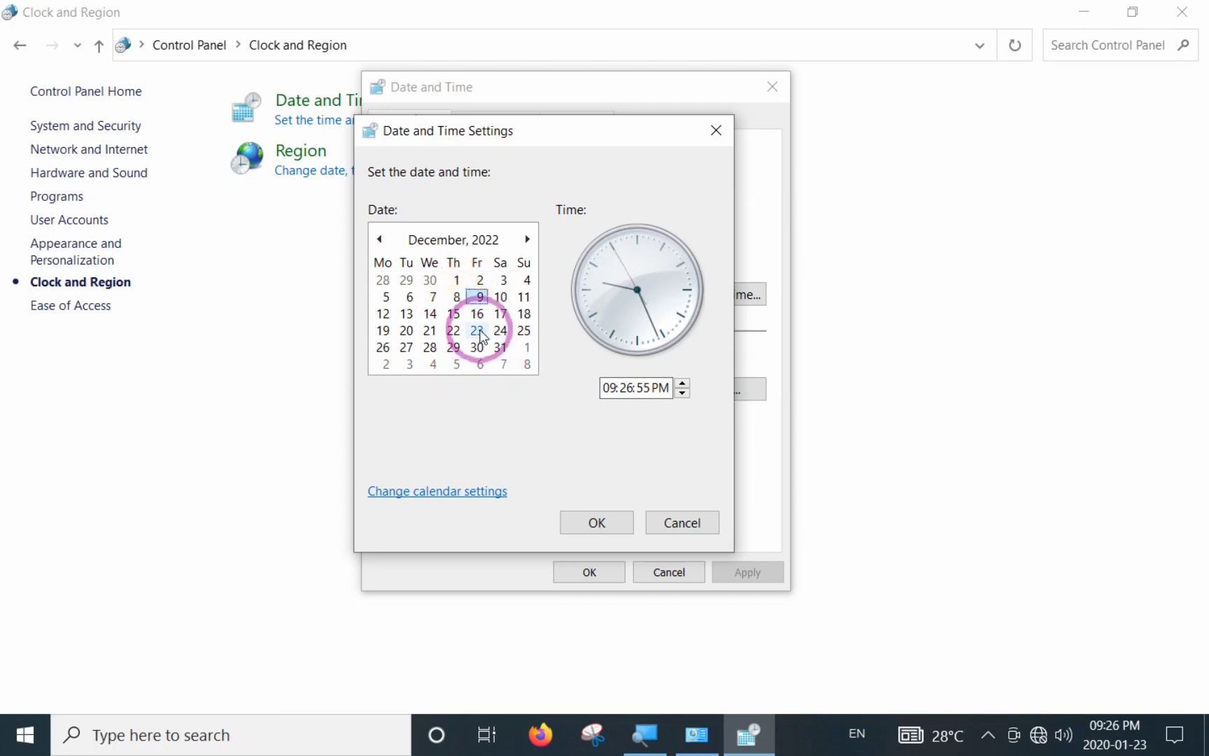
{"action": "left_click", "coordinate": [478, 330]}
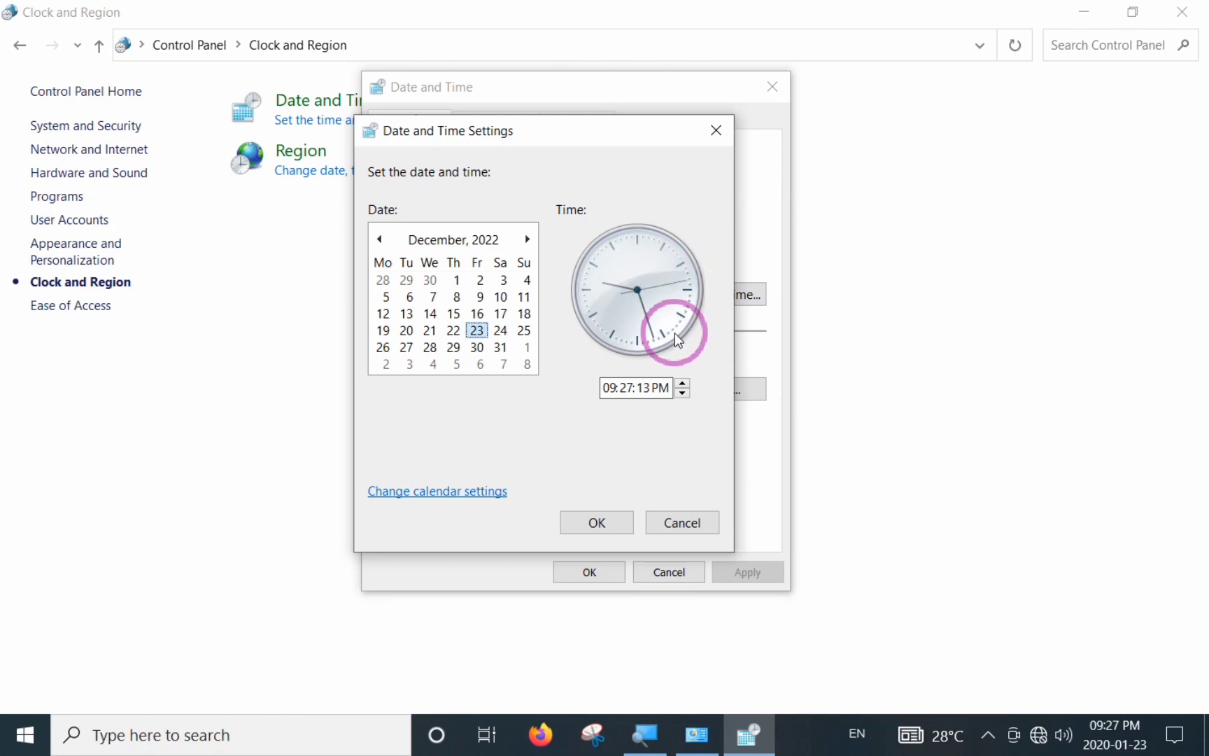
{"action": "left_click", "coordinate": [660, 388]}
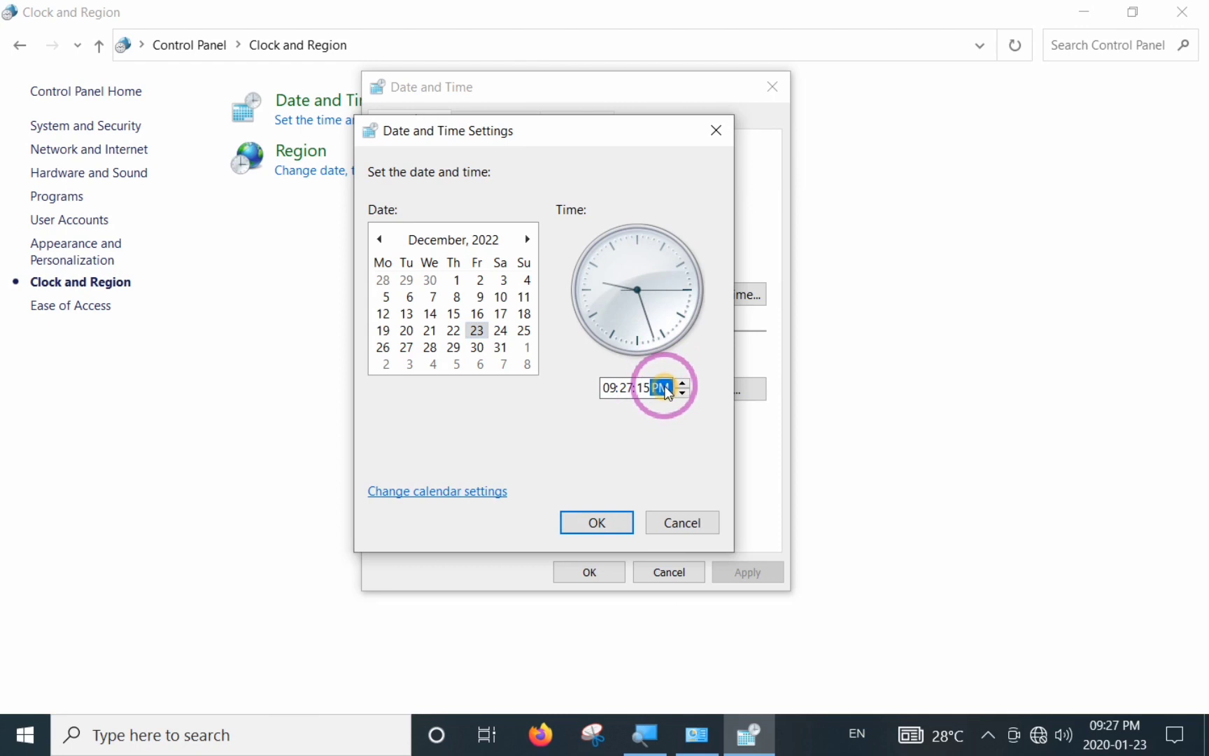
{"action": "left_click", "coordinate": [613, 387]}
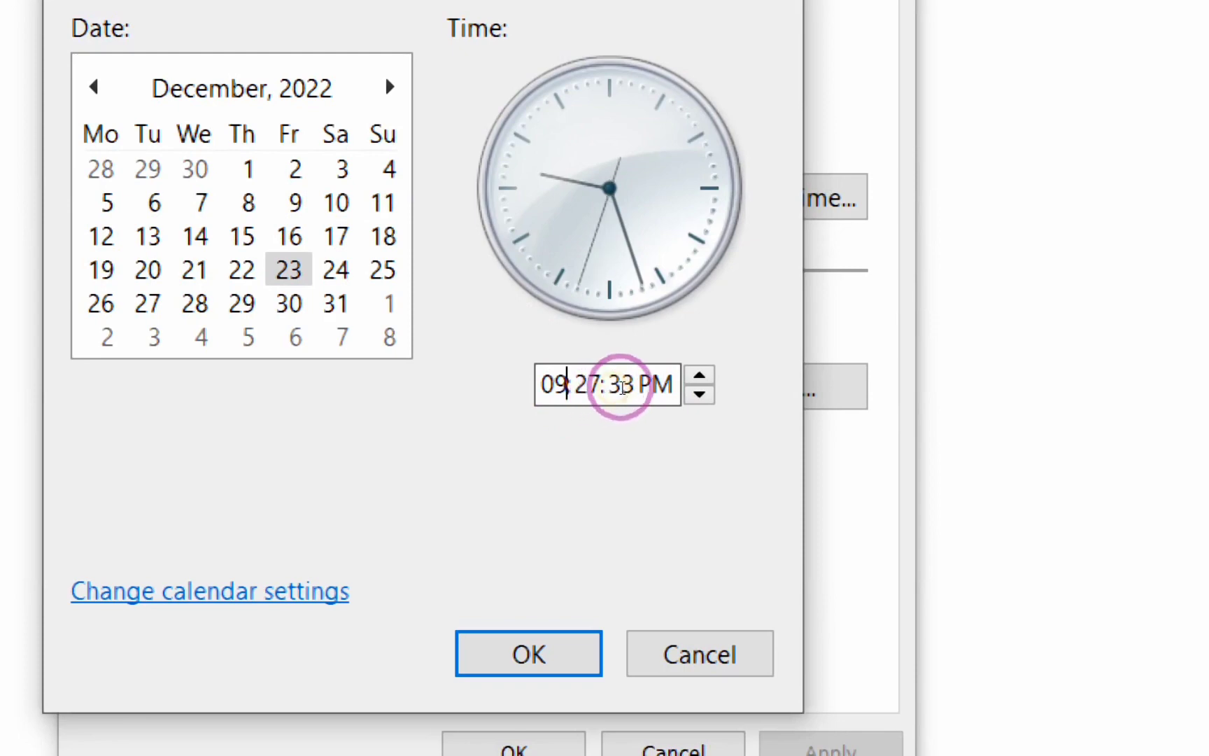
{"action": "left_click", "coordinate": [625, 382]}
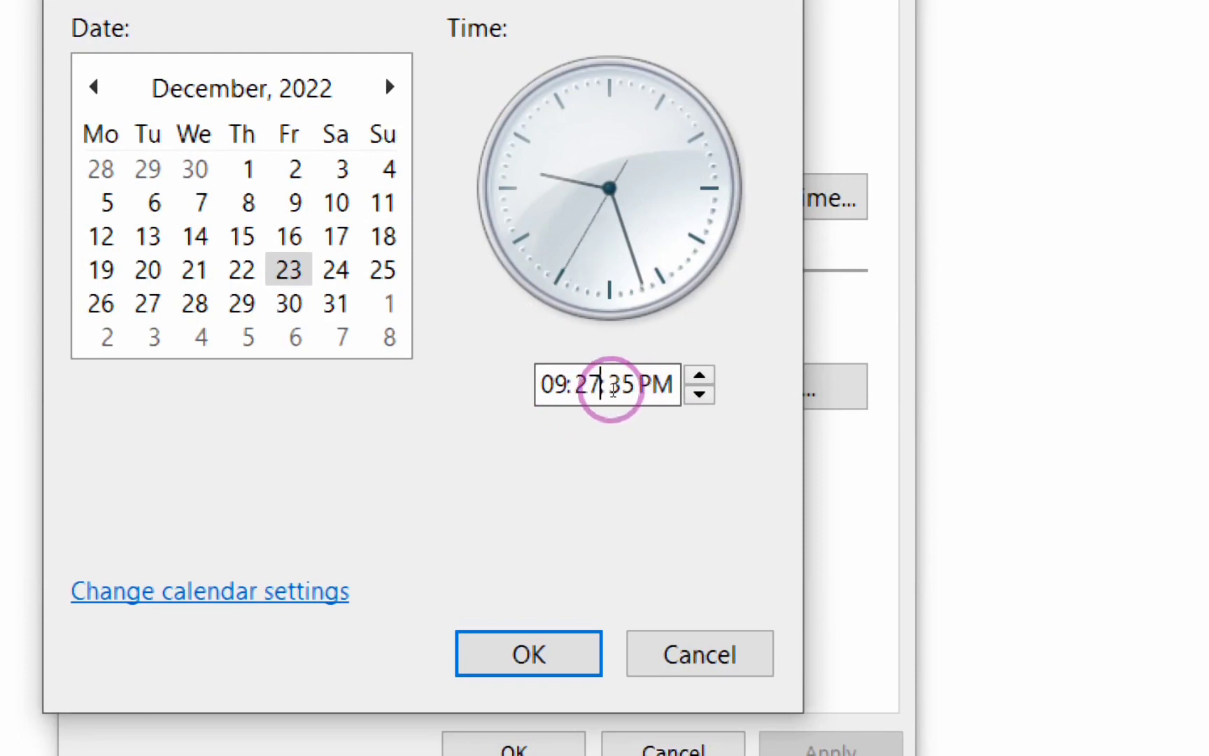
{"action": "left_click", "coordinate": [607, 386]}
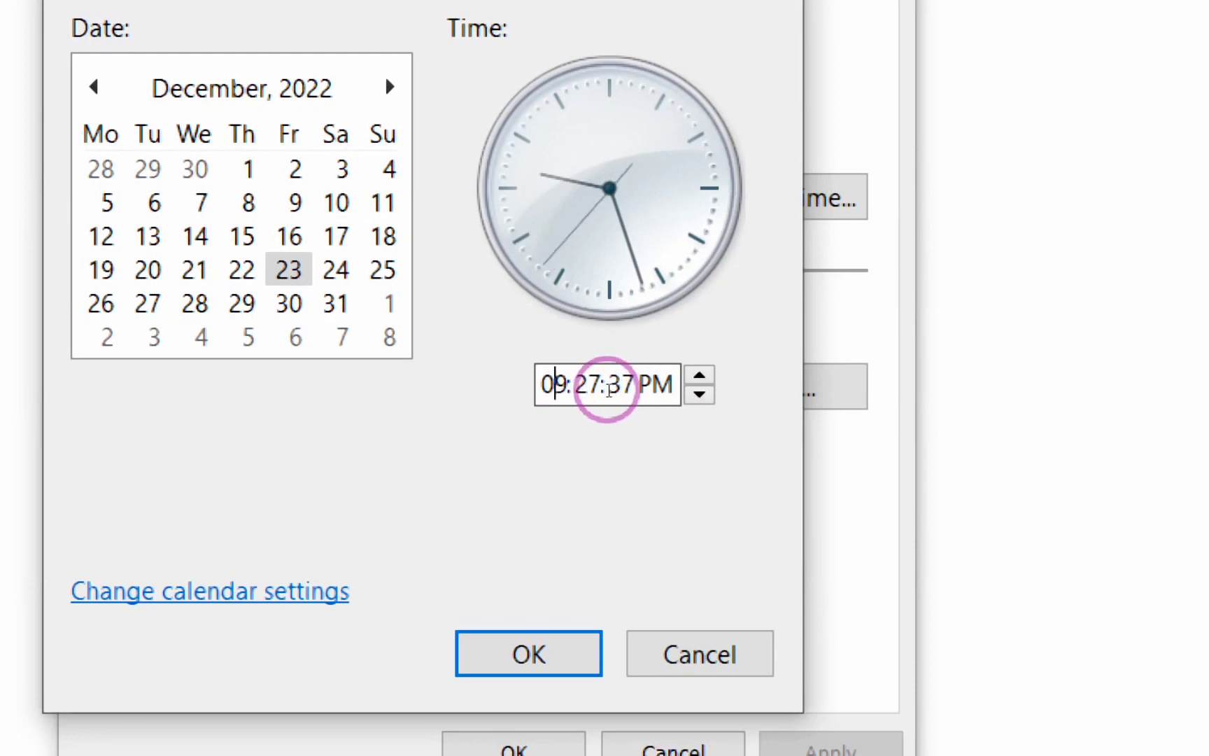
{"action": "left_click", "coordinate": [621, 384]}
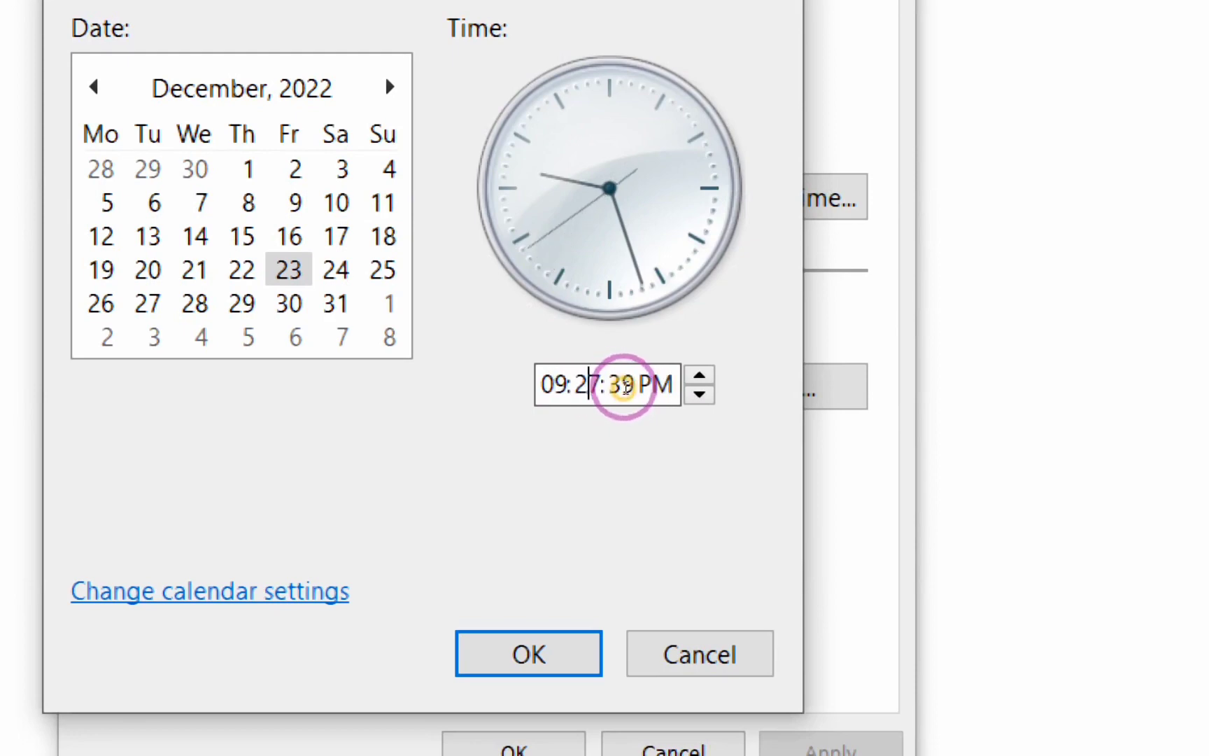
{"action": "left_click", "coordinate": [645, 386]}
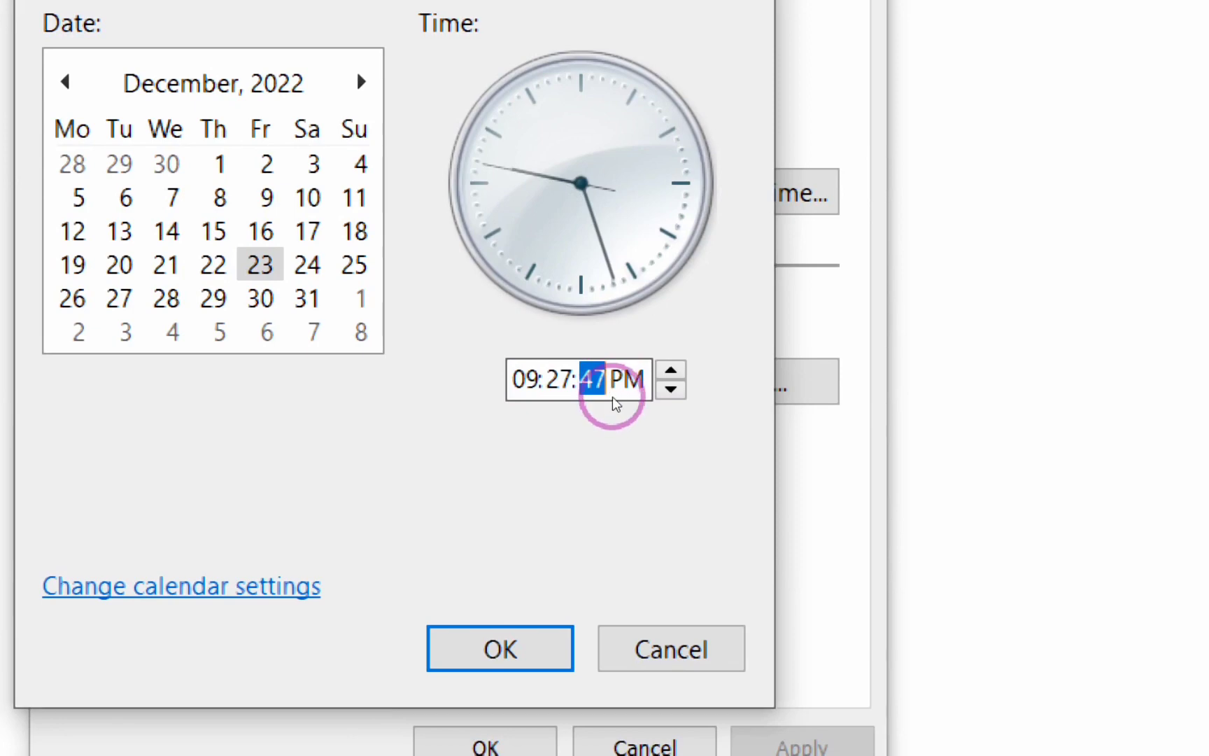
Step: Set the hour of the system time to 08 in the Date and Time Settings
{"action": "left_click", "coordinate": [617, 395]}
{"action": "key", "text": "BackSpace"}
{"action": "key", "text": "BackSpace"}
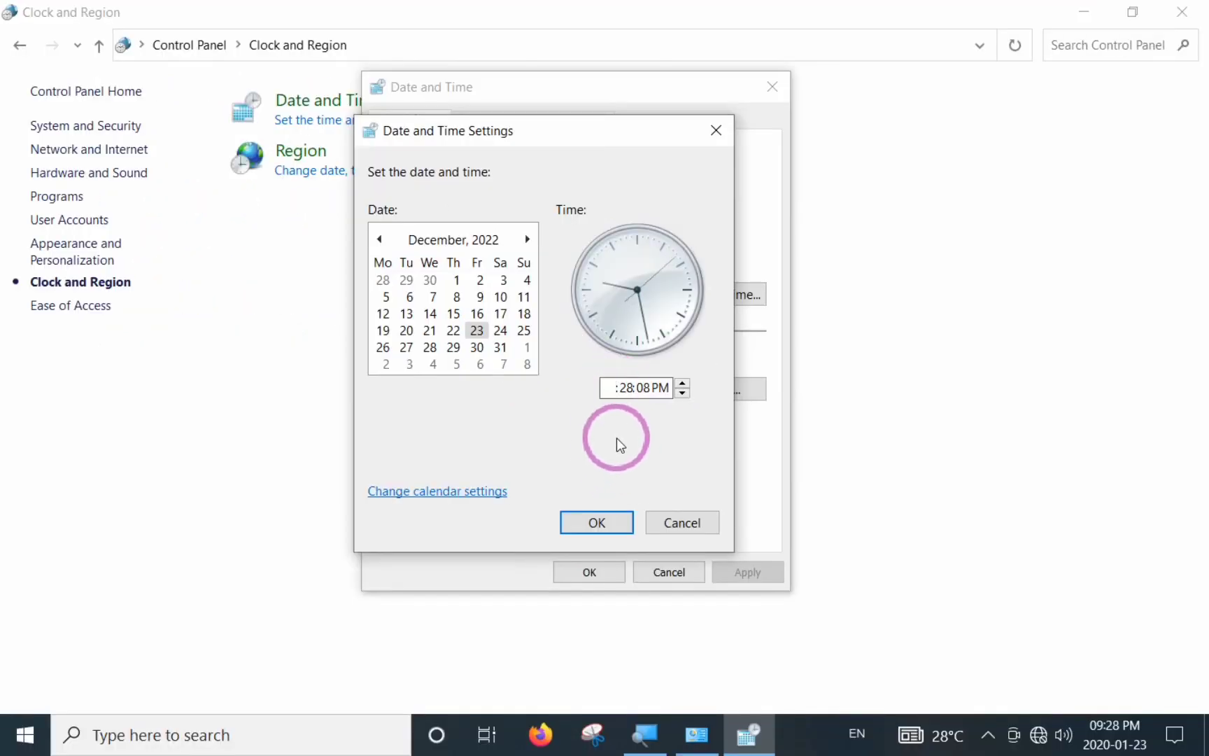
{"action": "type", "text": "9"}
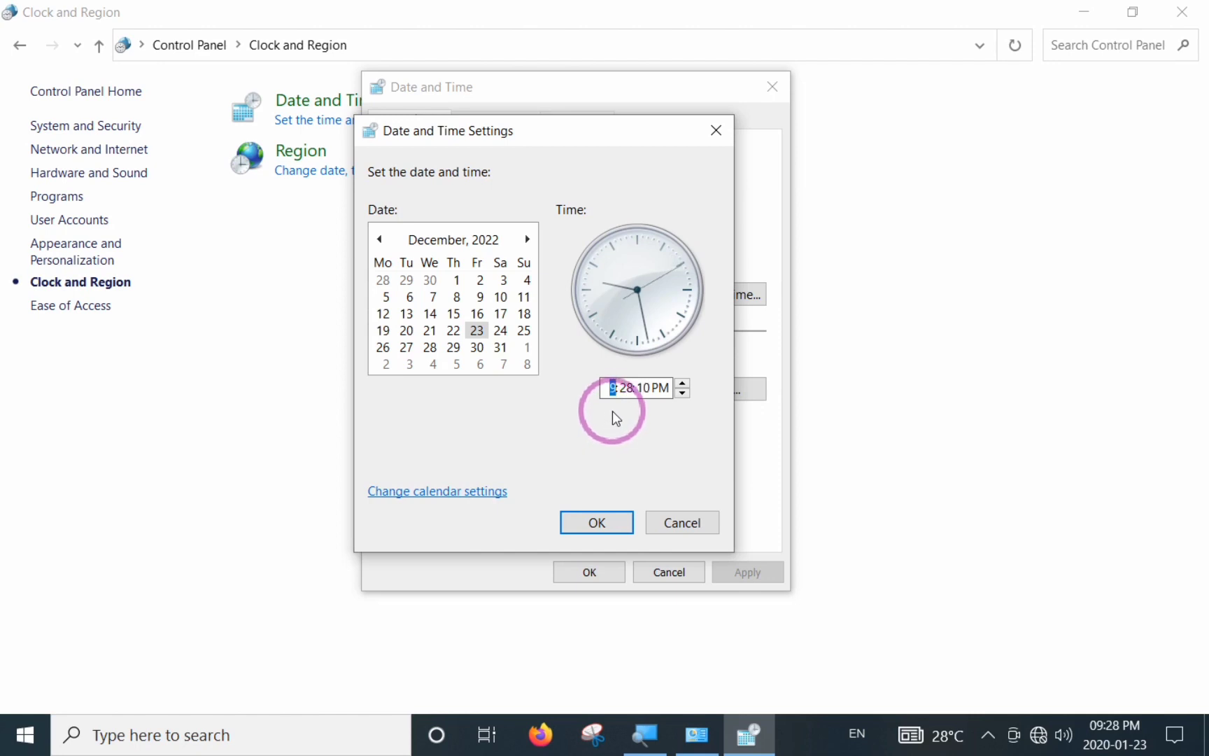
{"action": "key", "text": "BackSpace"}
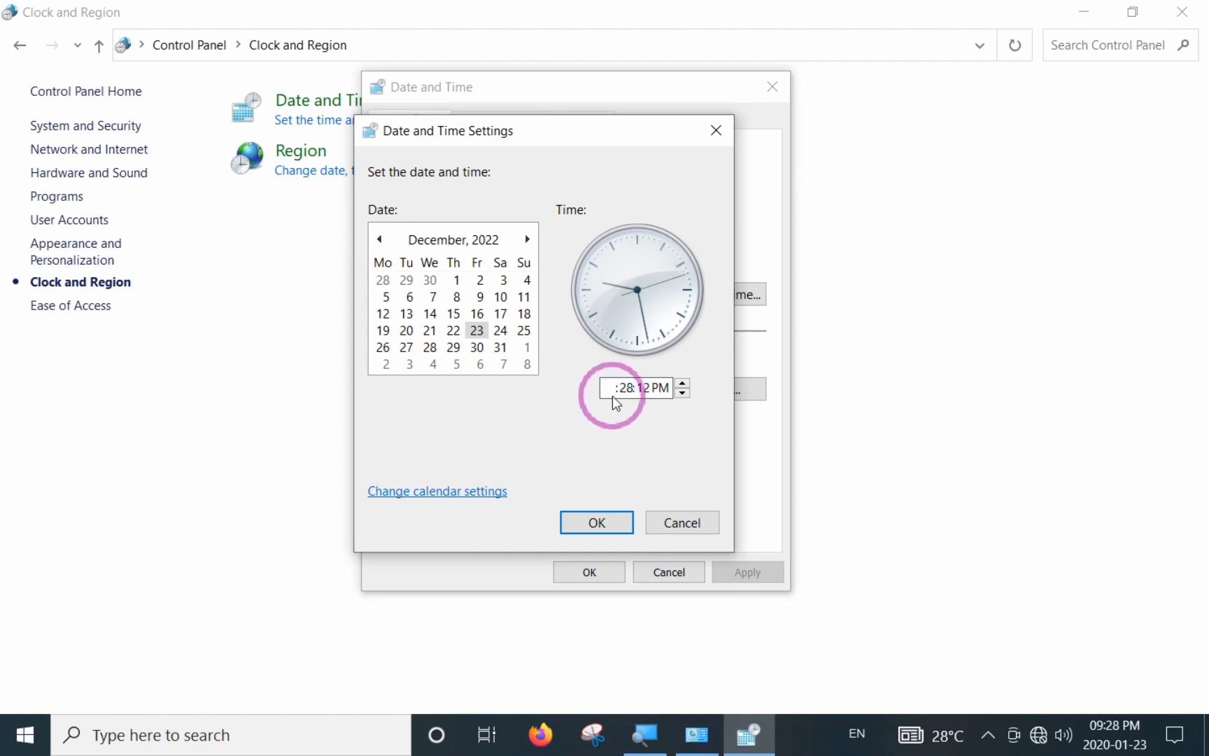
{"action": "type", "text": "9"}
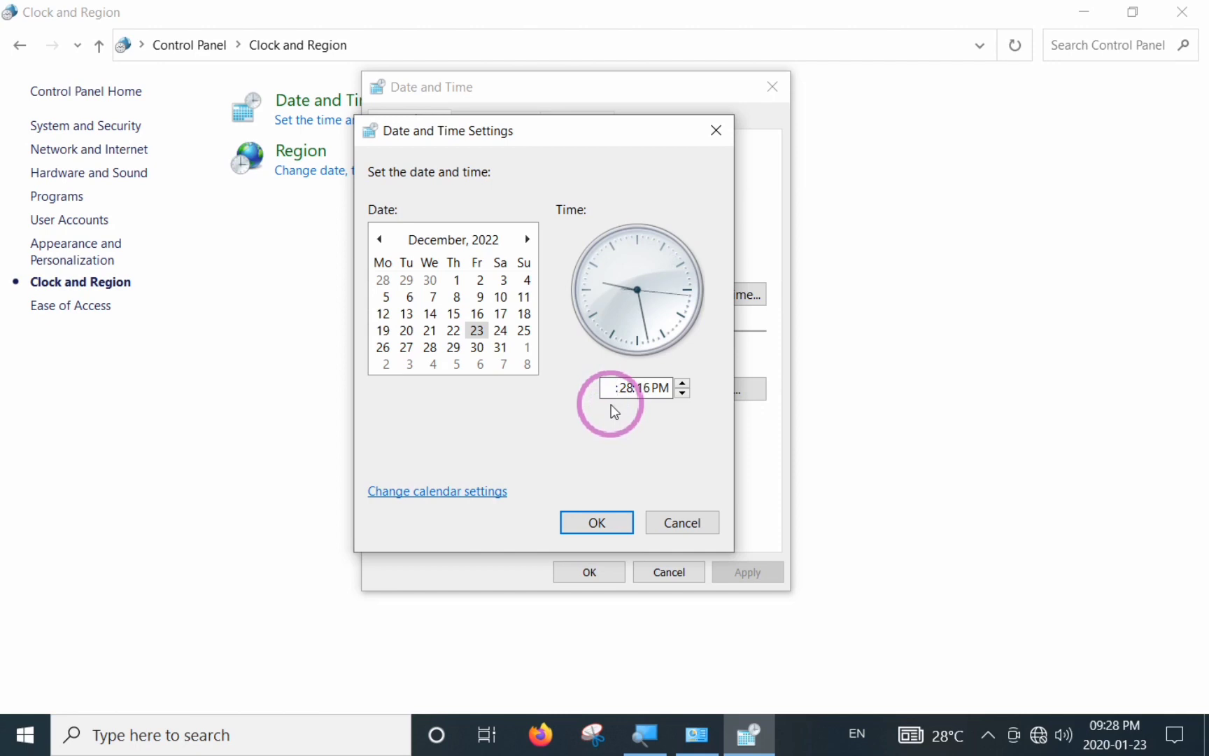
{"action": "type", "text": "8"}
{"action": "left_click", "coordinate": [627, 388]}
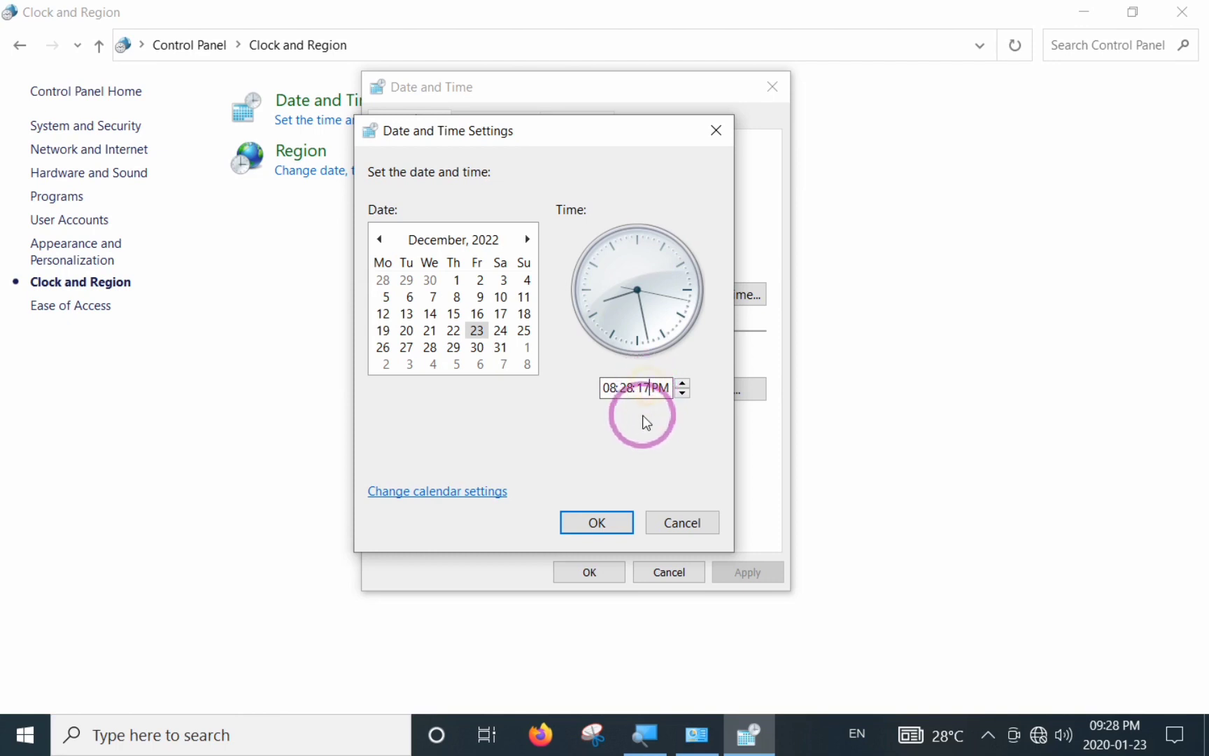
Step: Switch the system time to AM and back to PM in the Date and Time Settings
{"action": "left_click", "coordinate": [643, 388]}
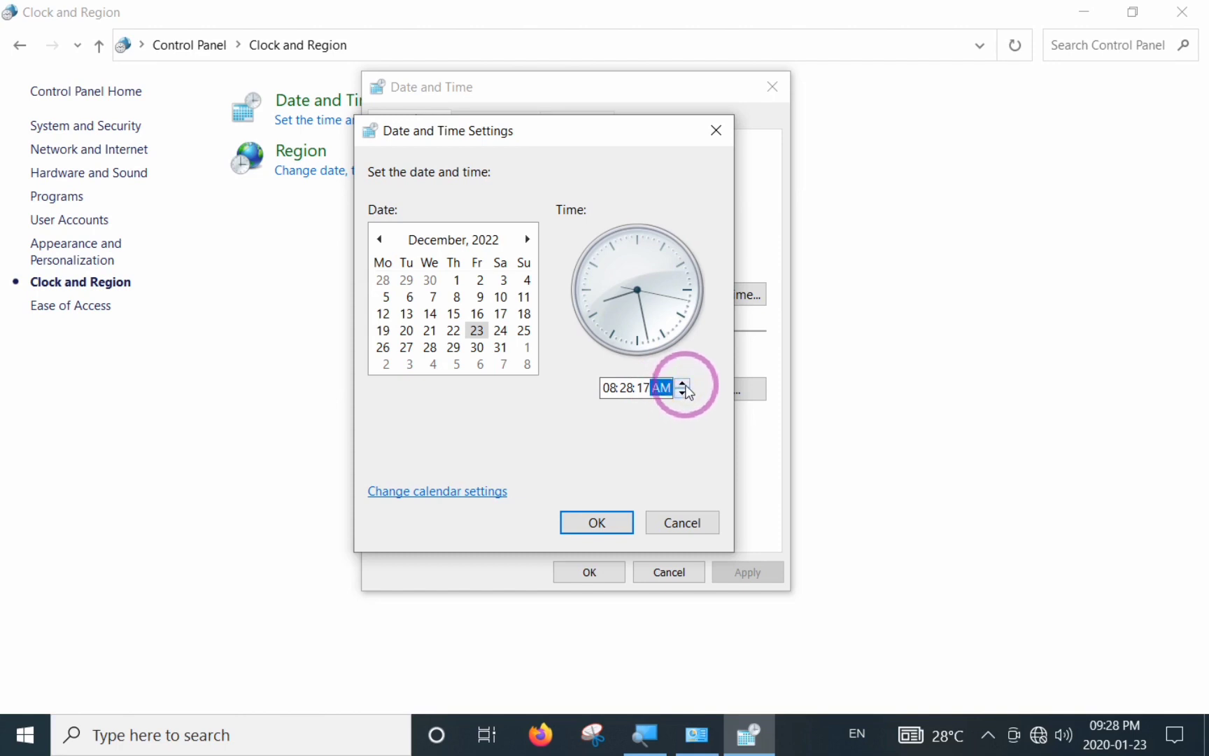
{"action": "left_click", "coordinate": [682, 384]}
{"action": "left_click", "coordinate": [622, 389]}
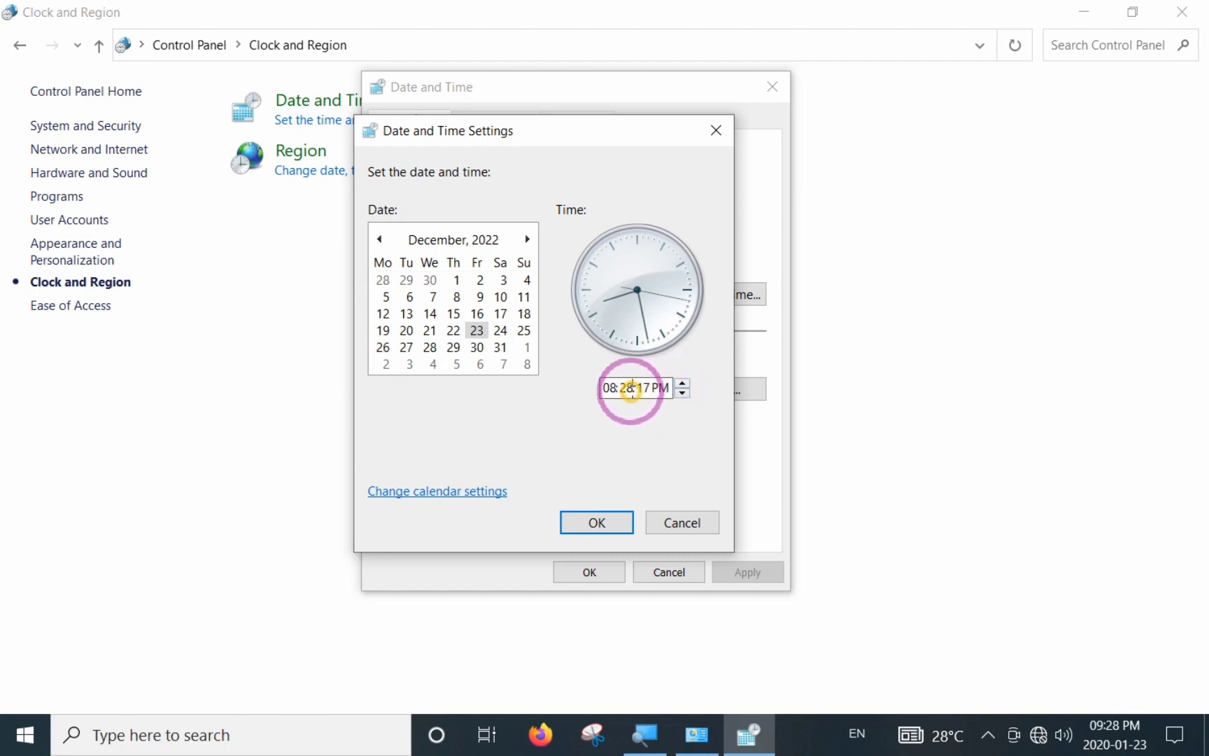
{"action": "left_click", "coordinate": [609, 388]}
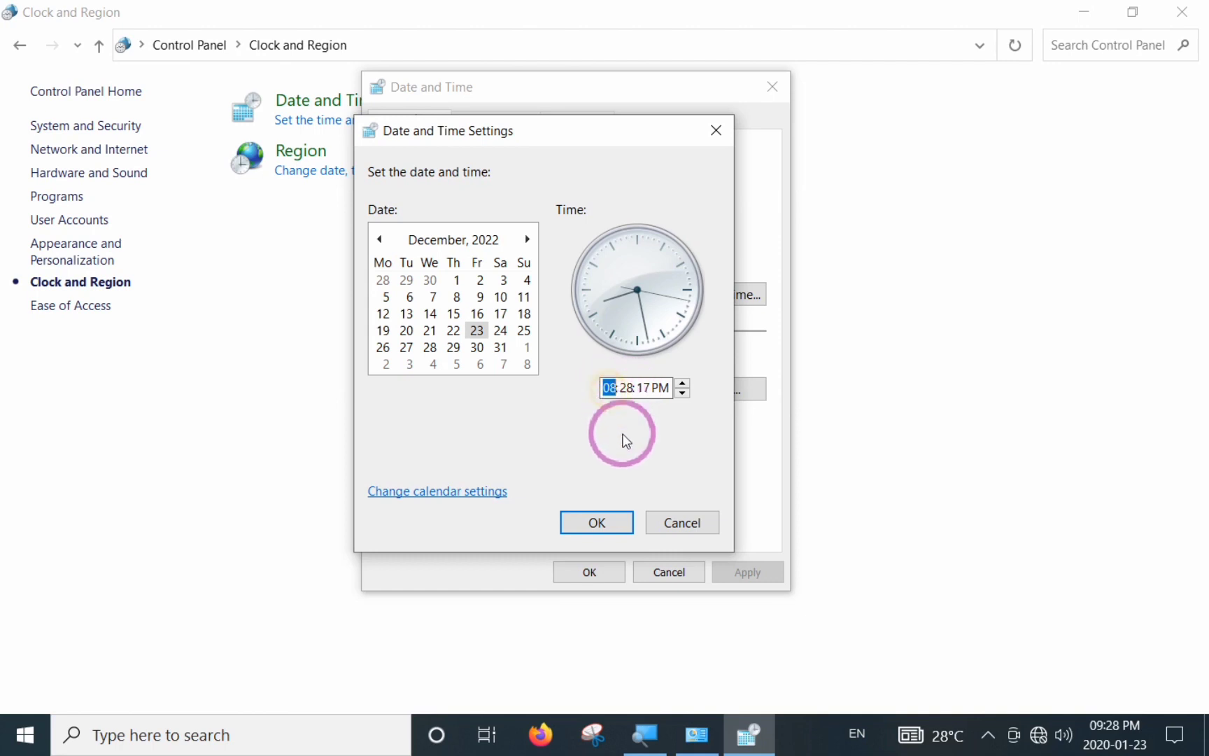
{"action": "left_click", "coordinate": [682, 383]}
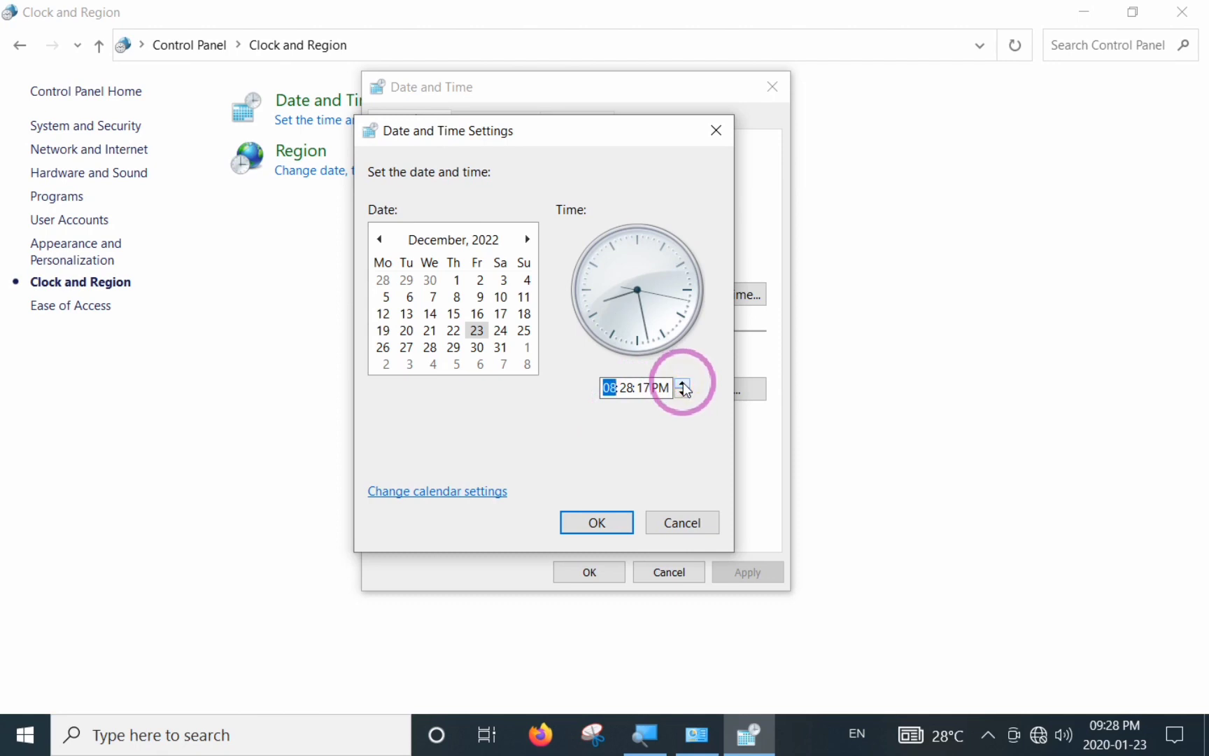
{"action": "left_click", "coordinate": [637, 388]}
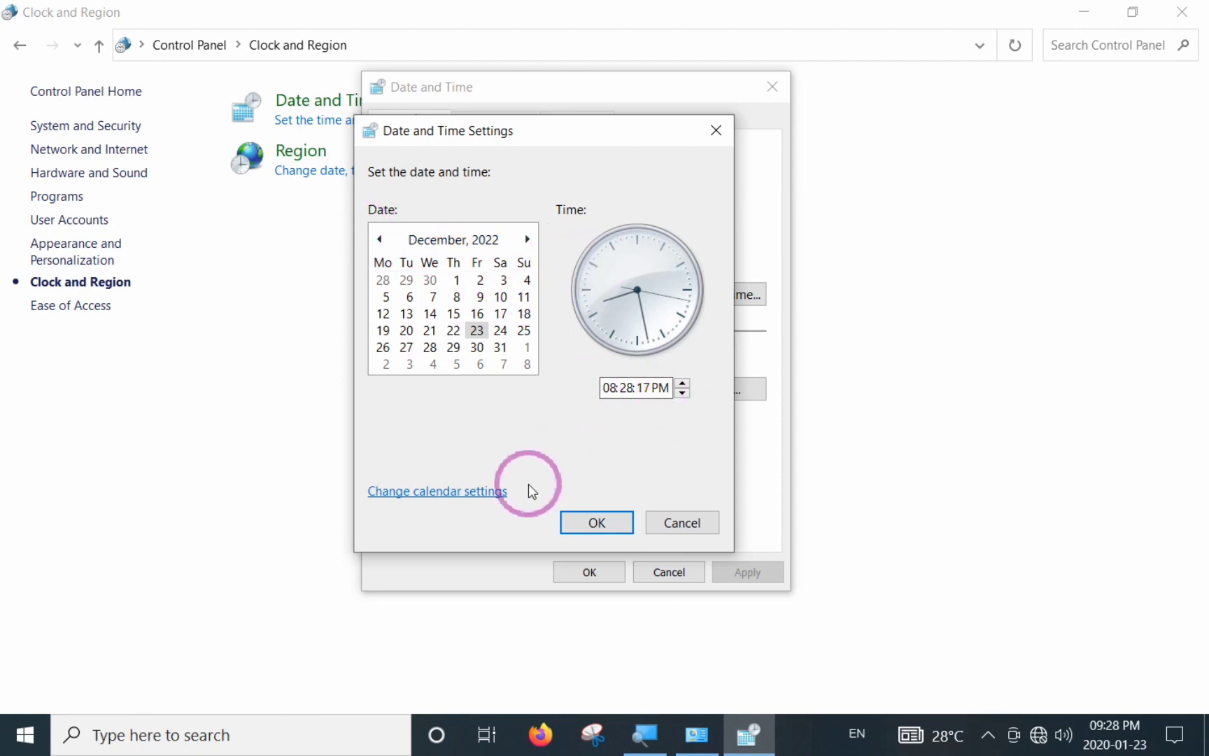
Step: Apply the new system date and time, then close the Date and Time dialog and Control Panel
{"action": "left_click", "coordinate": [598, 522]}
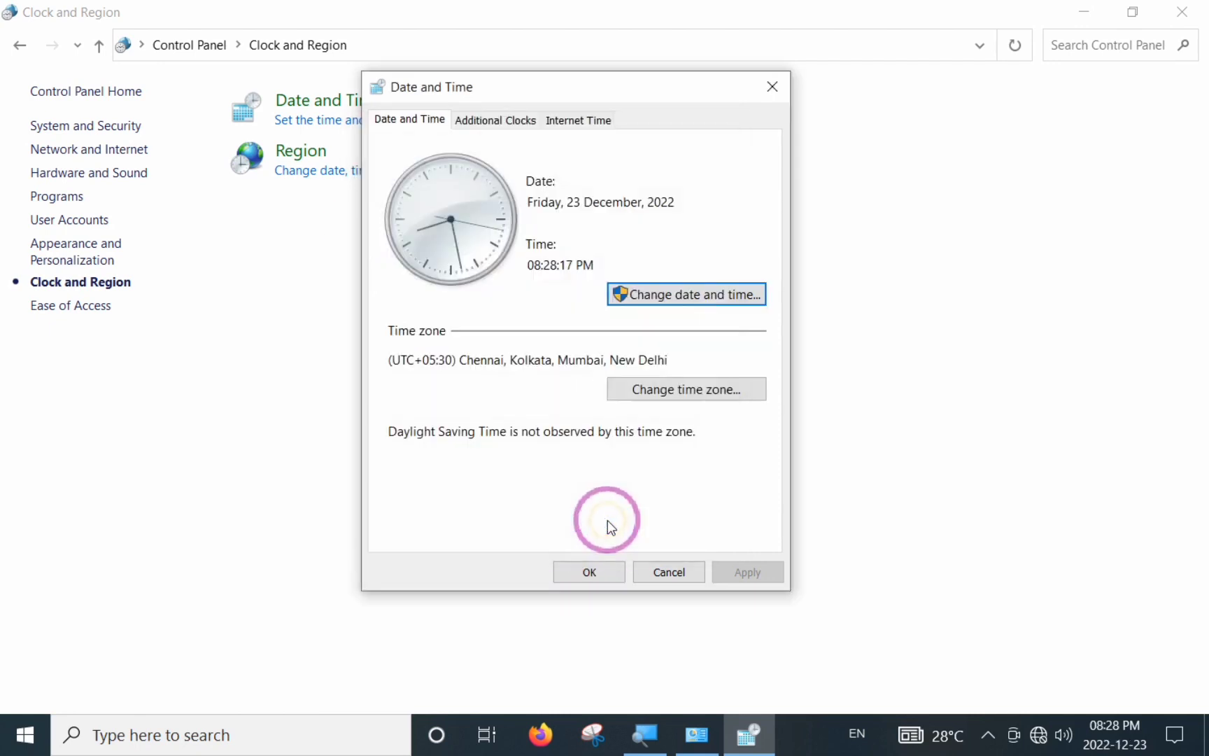
{"action": "left_click", "coordinate": [610, 575]}
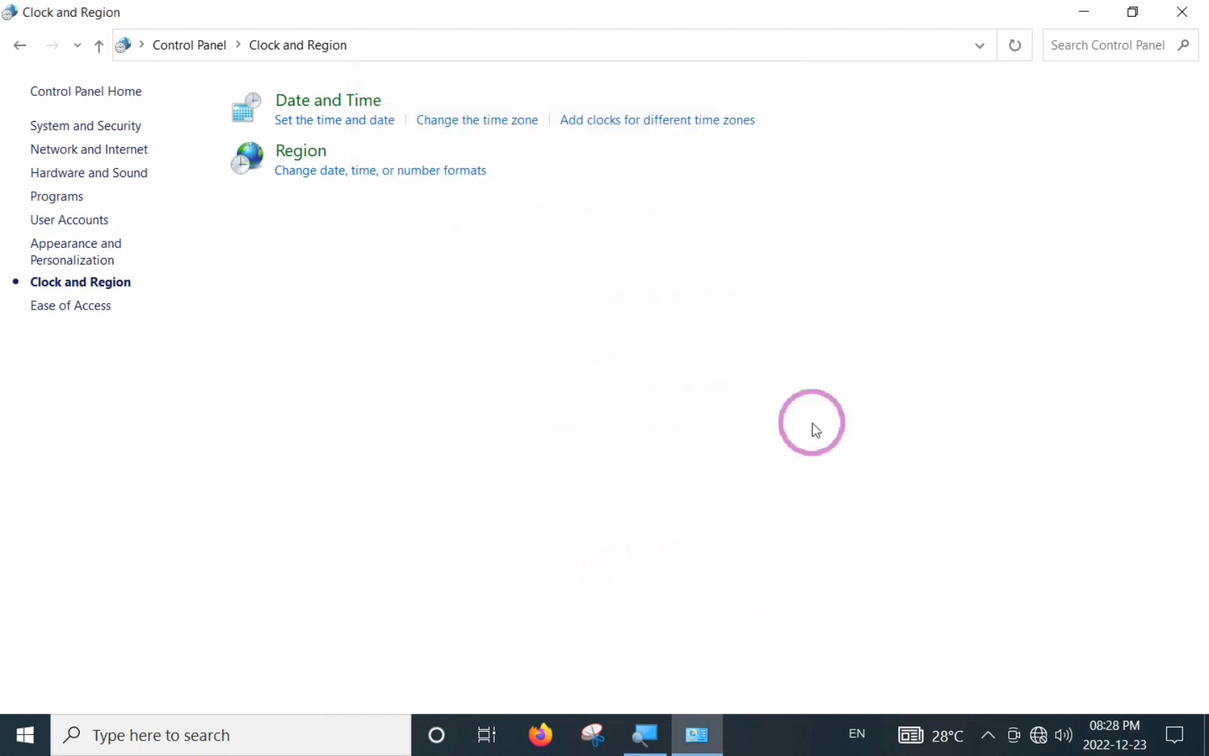
{"action": "left_click", "coordinate": [1181, 12]}
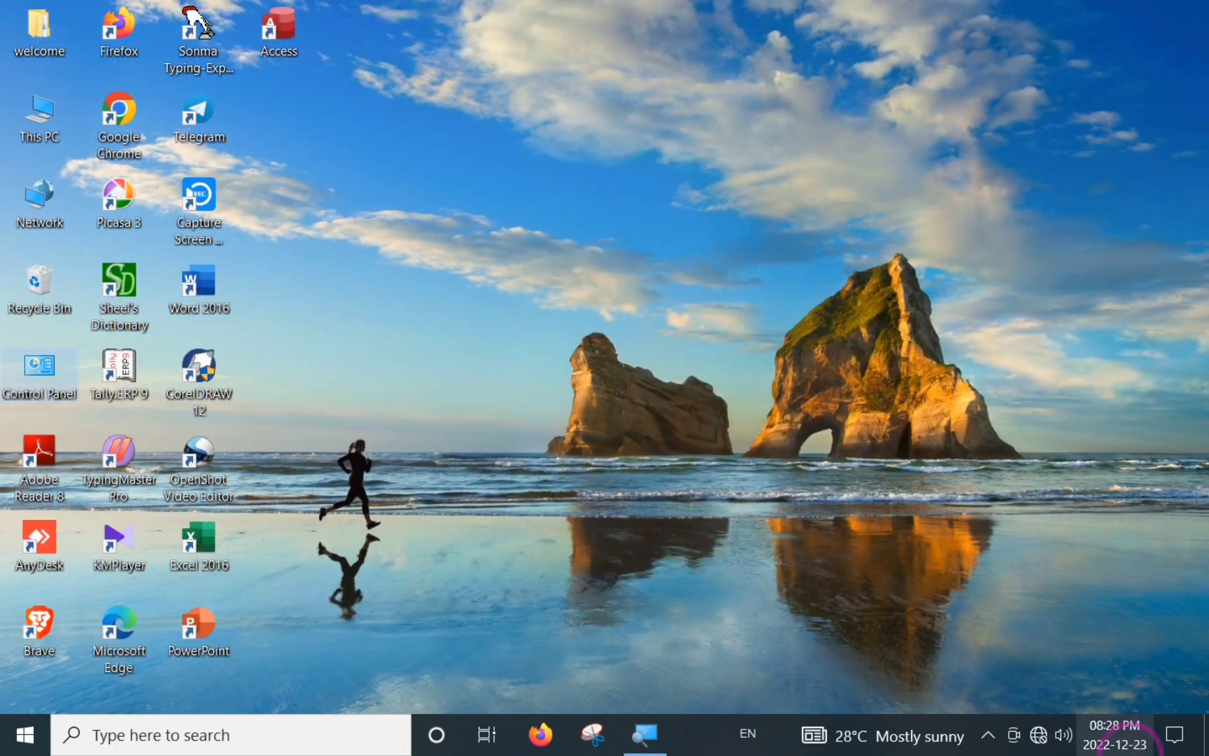
{"action": "mouse_move", "coordinate": [1130, 743]}
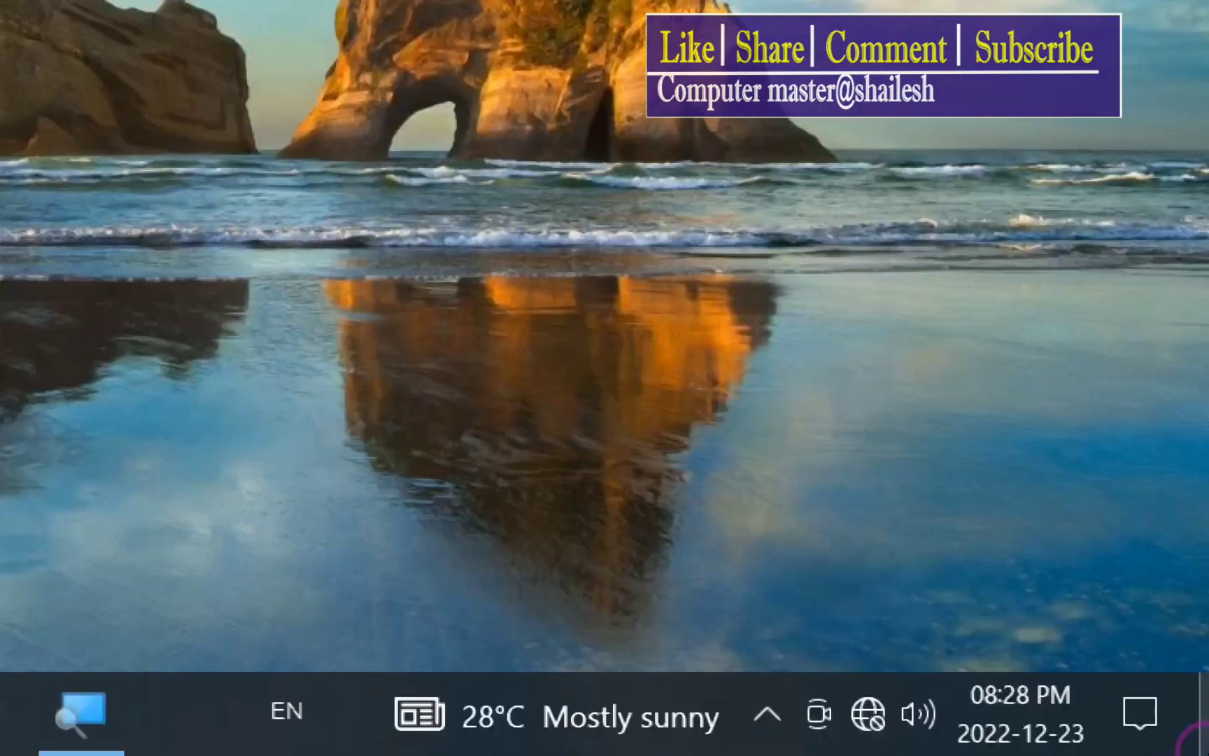
{"action": "mouse_move", "coordinate": [1111, 733]}
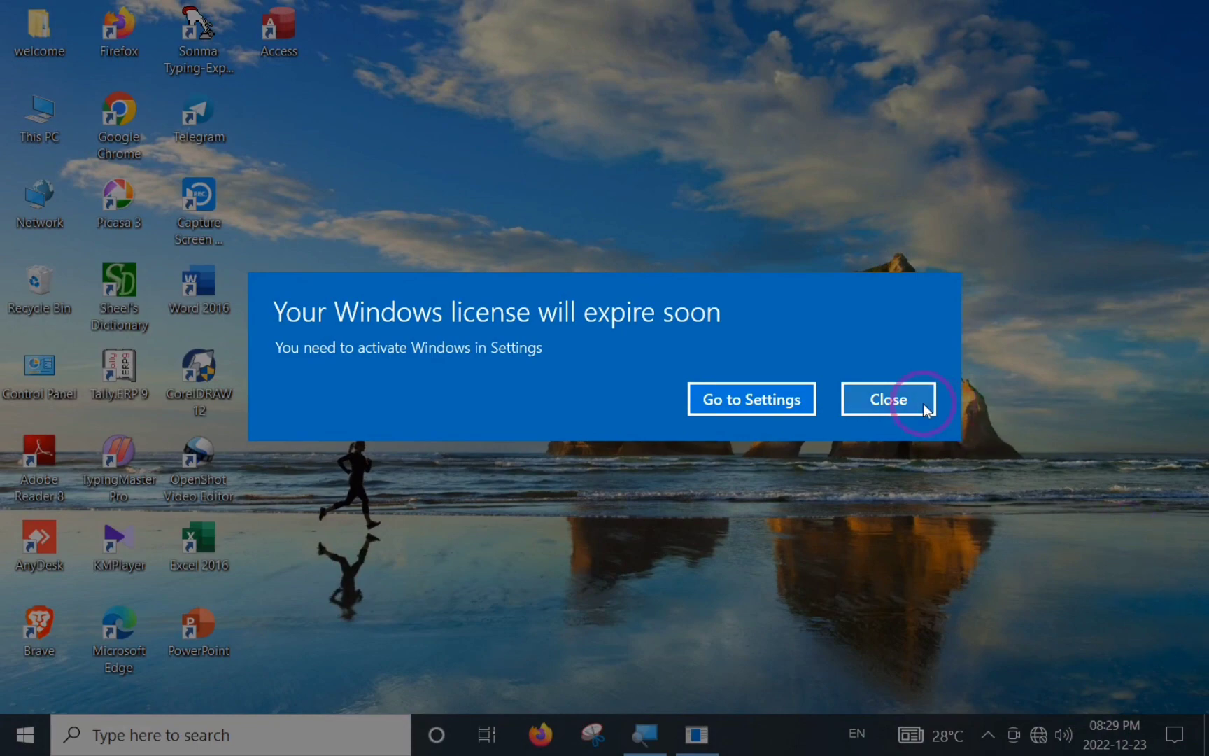
Step: Dismiss the Windows license notice and reopen the Date and Time Settings from Control Panel's Clock and Region category
{"action": "left_click", "coordinate": [887, 401]}
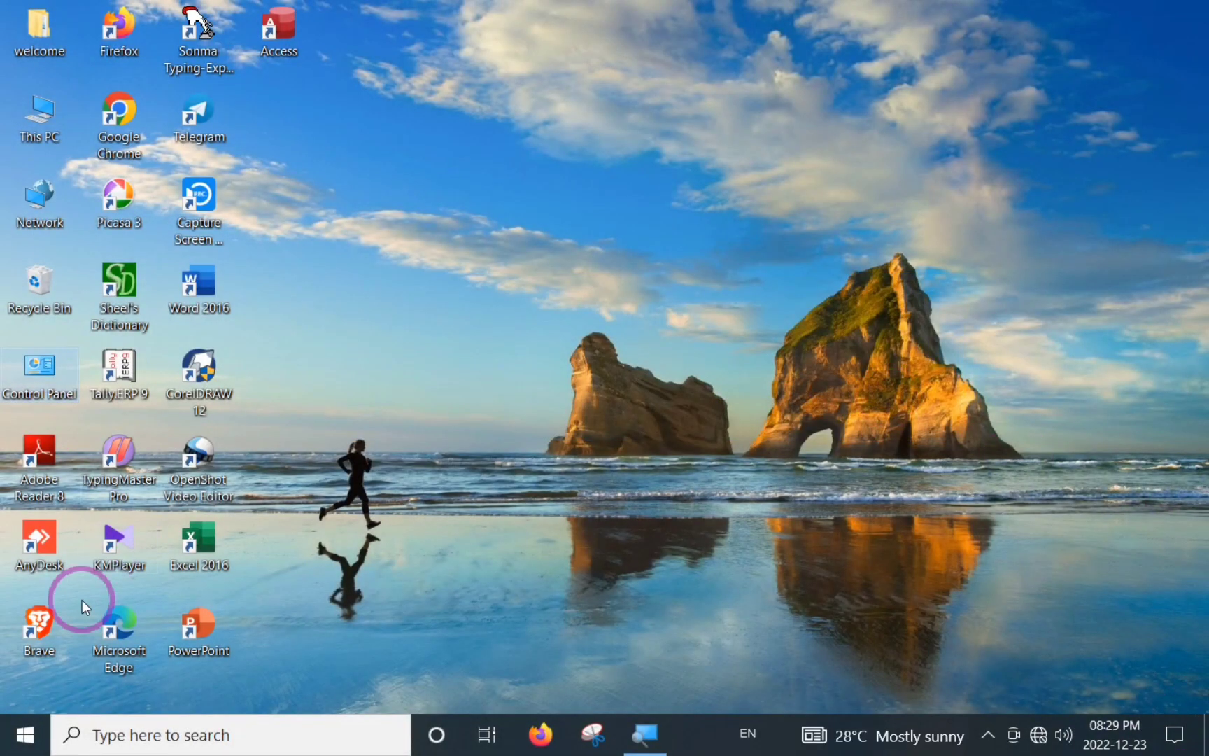
{"action": "double_click", "coordinate": [42, 362]}
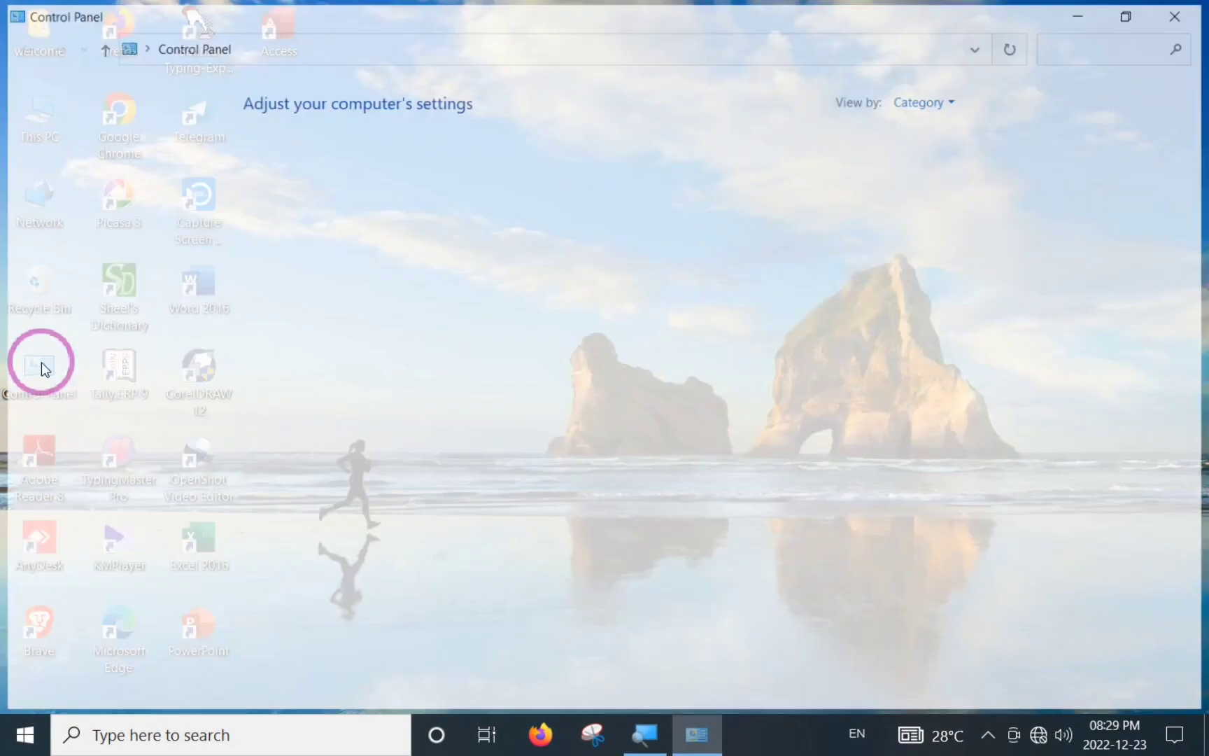
{"action": "left_click", "coordinate": [699, 274]}
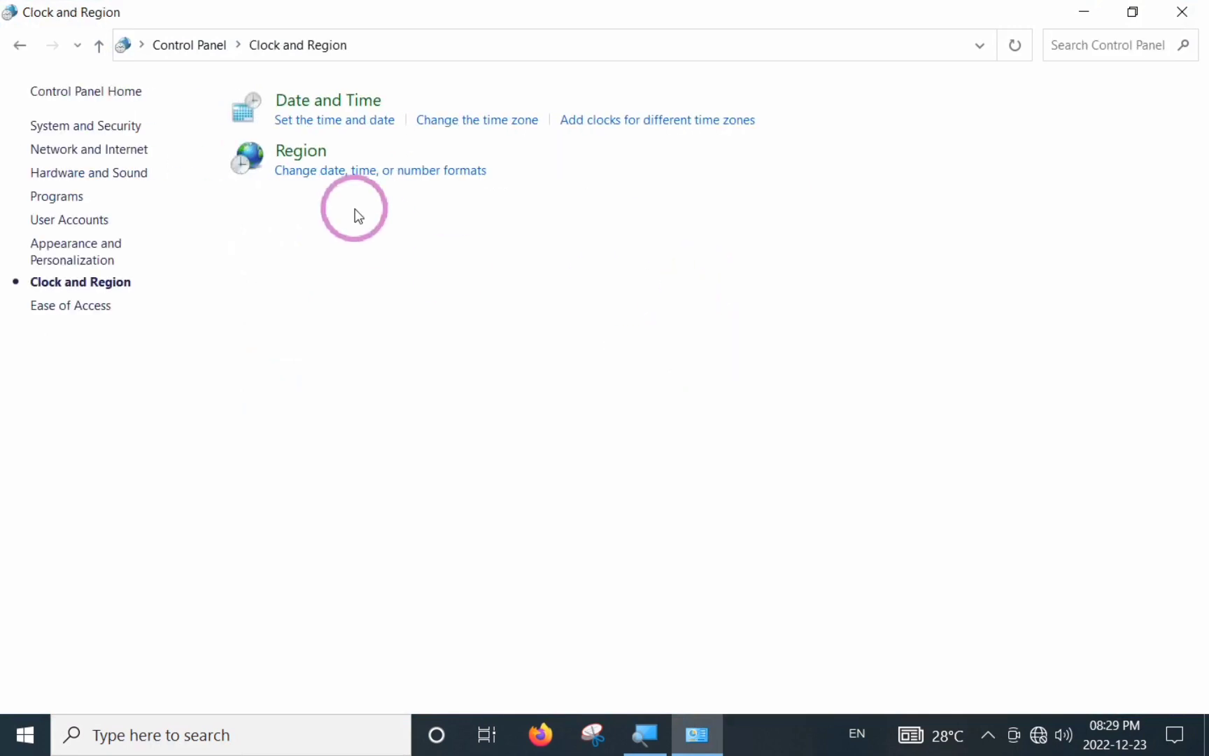
{"action": "left_click", "coordinate": [327, 110]}
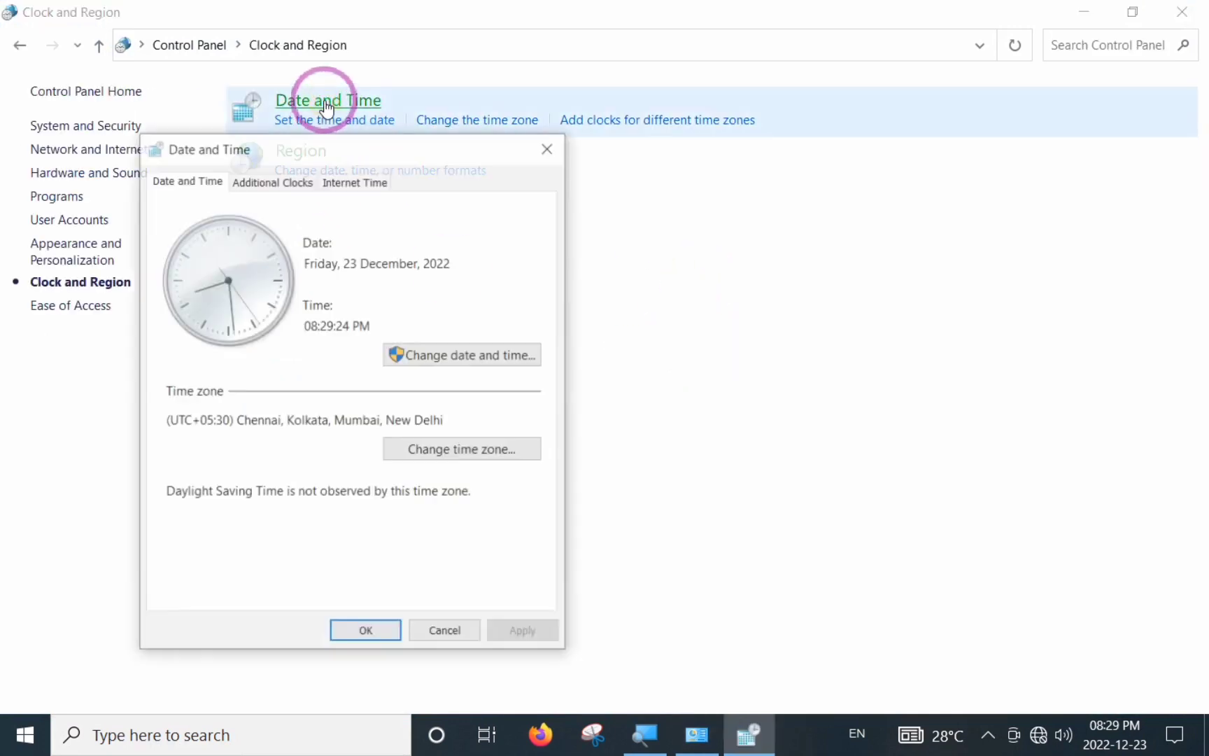
{"action": "left_click", "coordinate": [497, 360]}
{"action": "left_click_drag", "start_coordinate": [405, 183], "coordinate": [553, 110]}
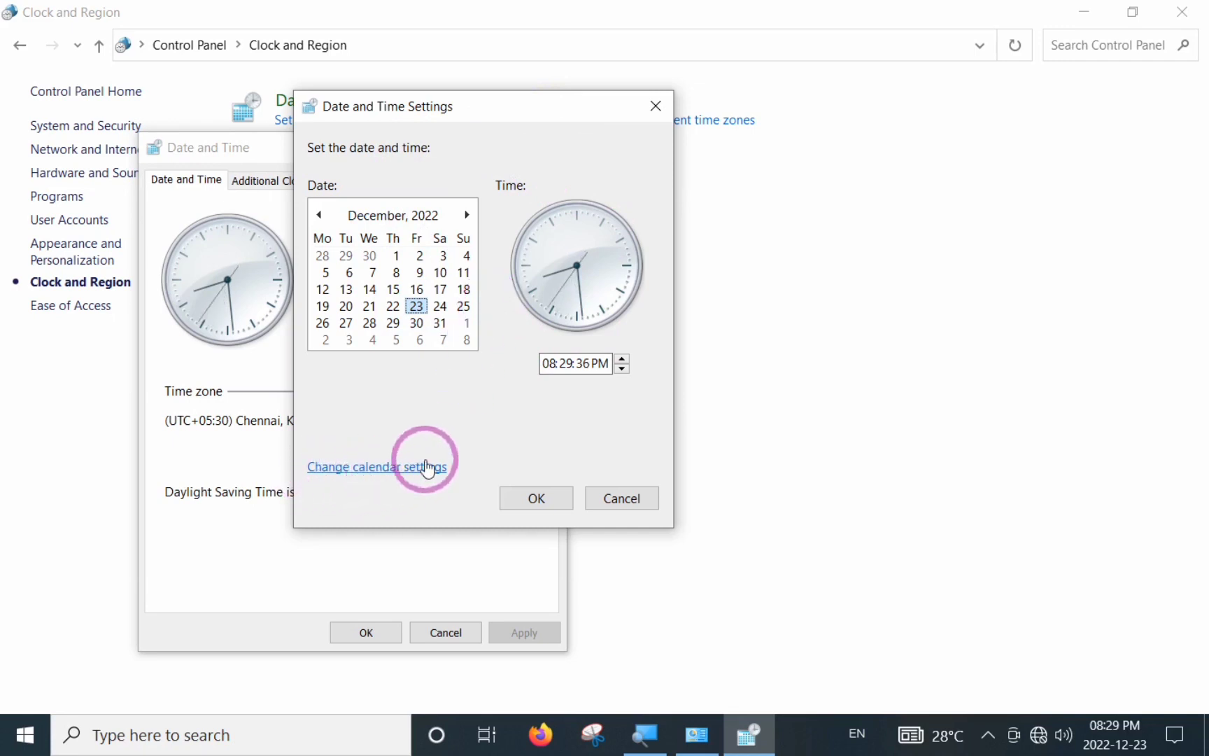
Step: Open the calendar settings and set the short date format to dd-MM-yyyy in the Region dialog
{"action": "left_click", "coordinate": [381, 467]}
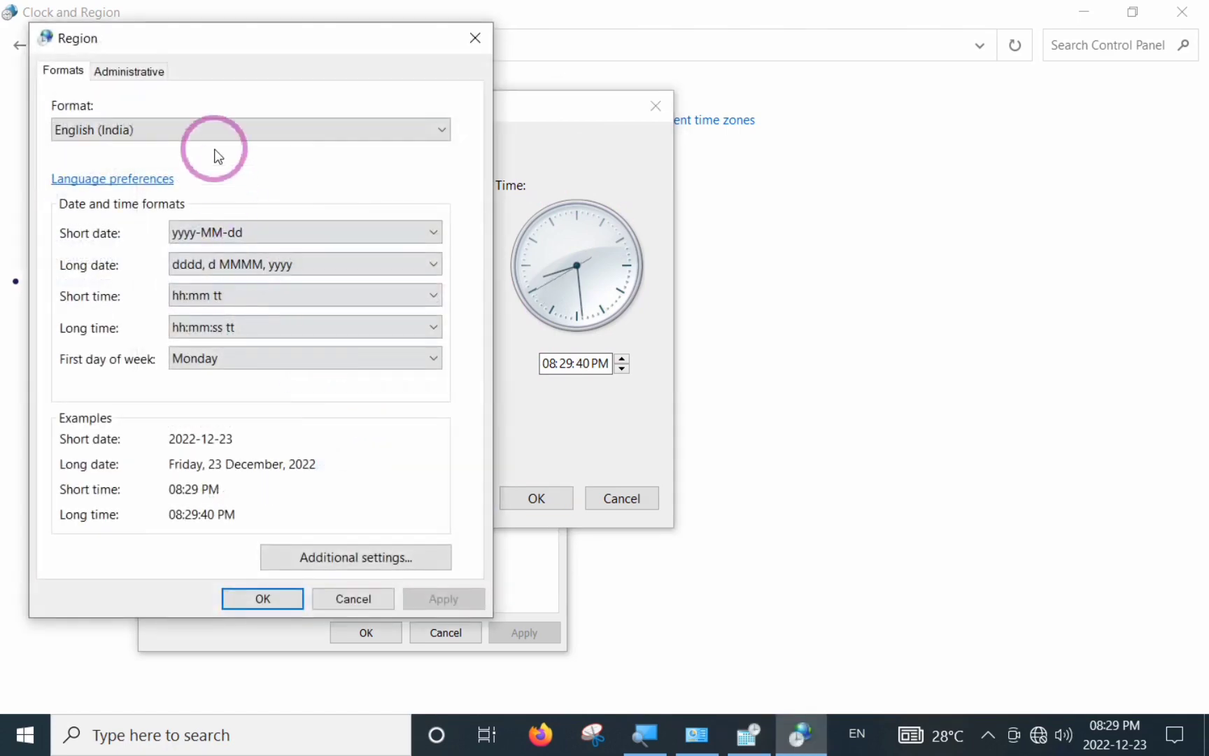
{"action": "left_click_drag", "start_coordinate": [217, 48], "coordinate": [553, 54]}
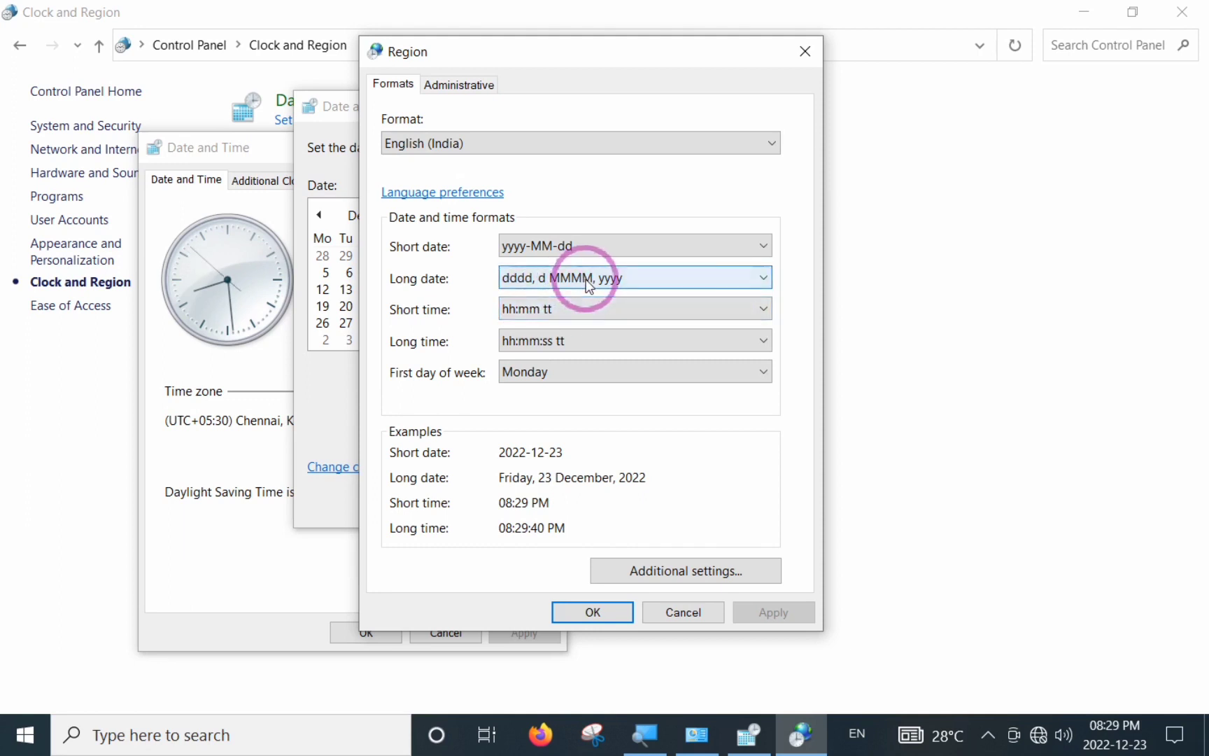
{"action": "mouse_move", "coordinate": [1095, 747]}
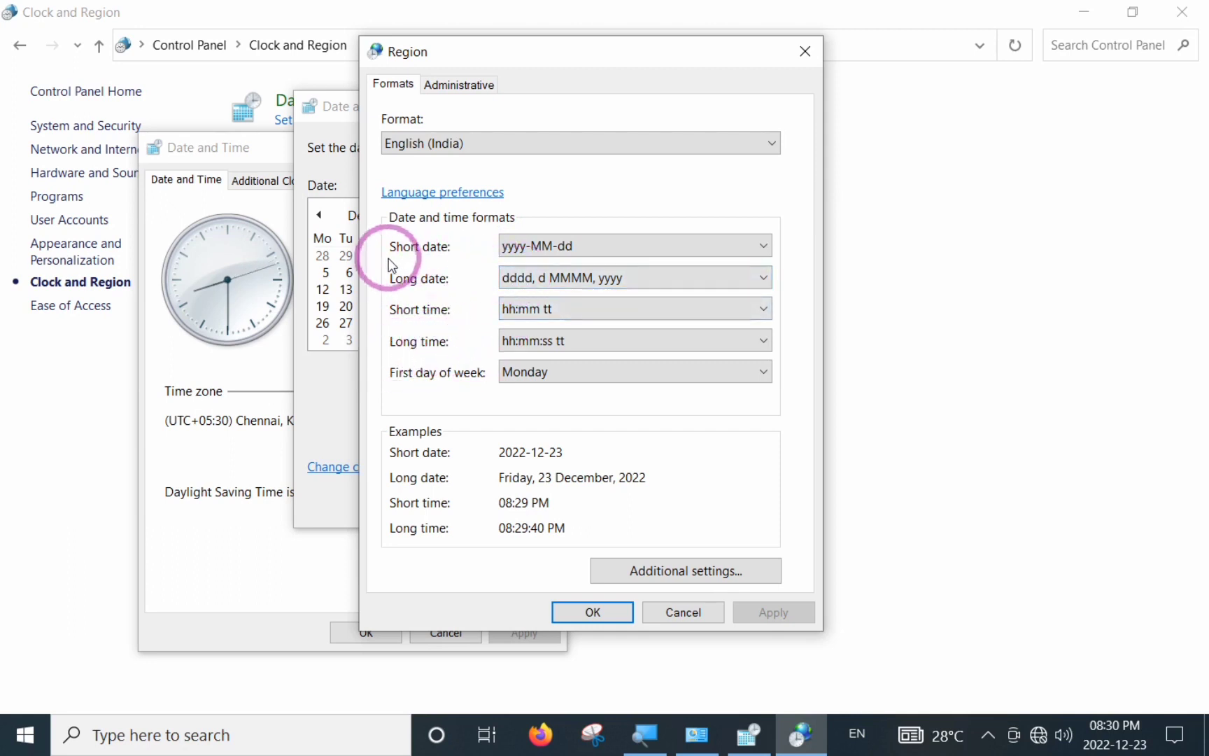
{"action": "left_click", "coordinate": [754, 250]}
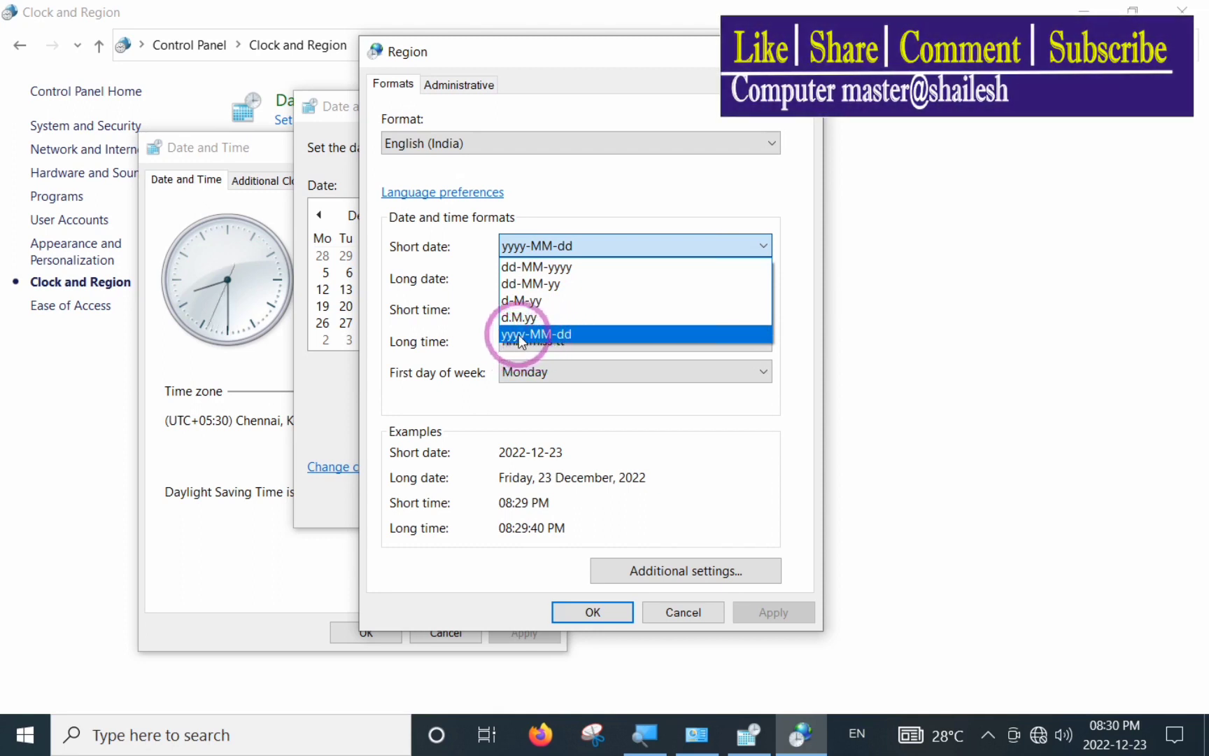
{"action": "left_click", "coordinate": [555, 273]}
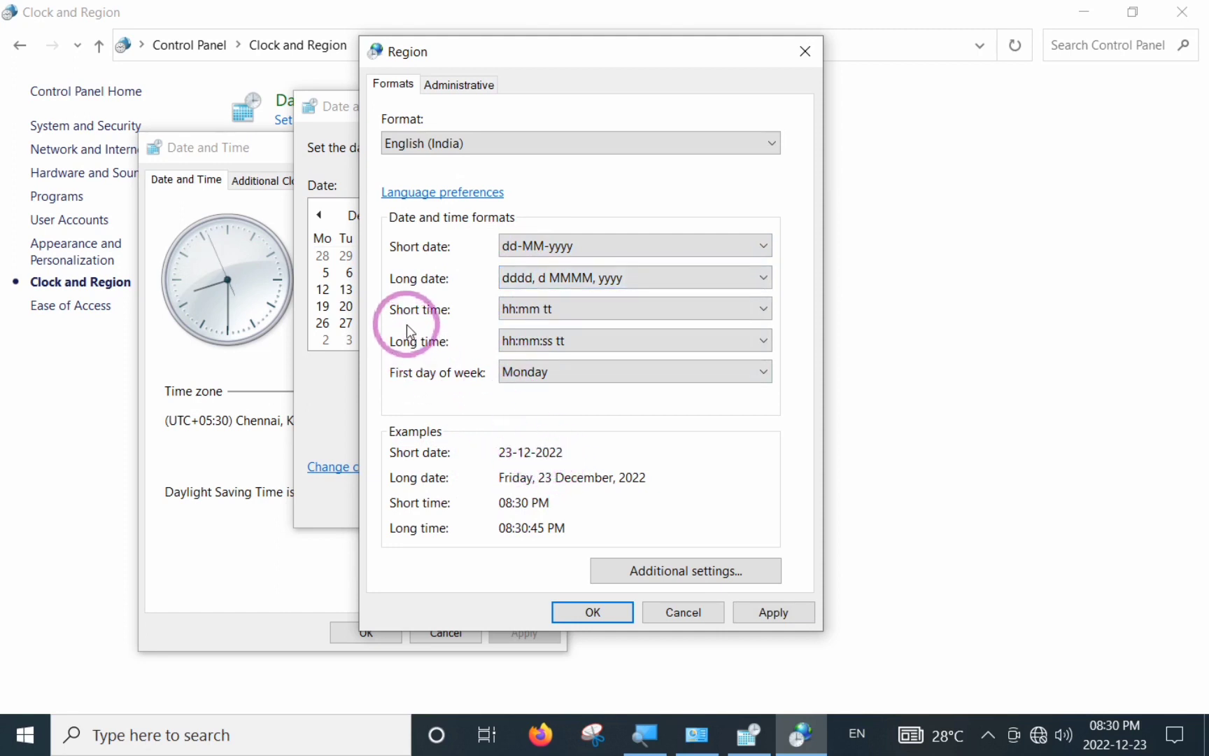
Step: Try the 24-hour HH:mm short time format, then return it to hh:mm tt
{"action": "left_click", "coordinate": [755, 312]}
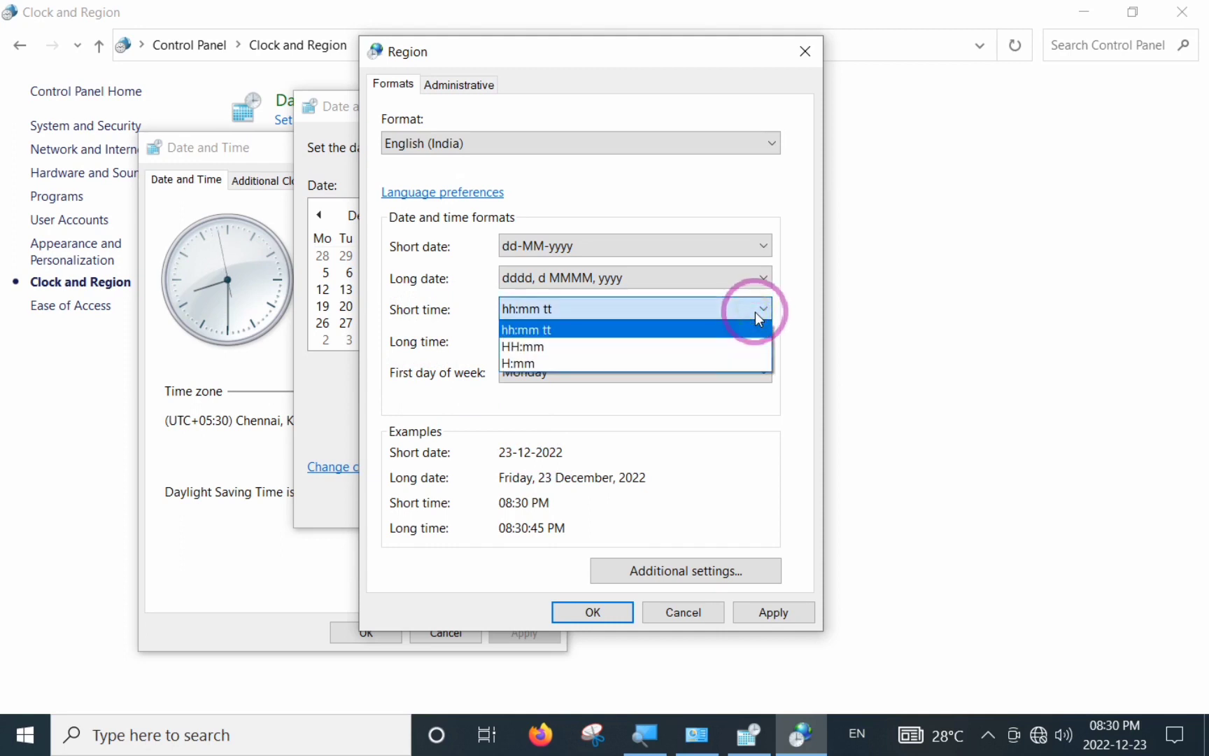
{"action": "left_click", "coordinate": [531, 347]}
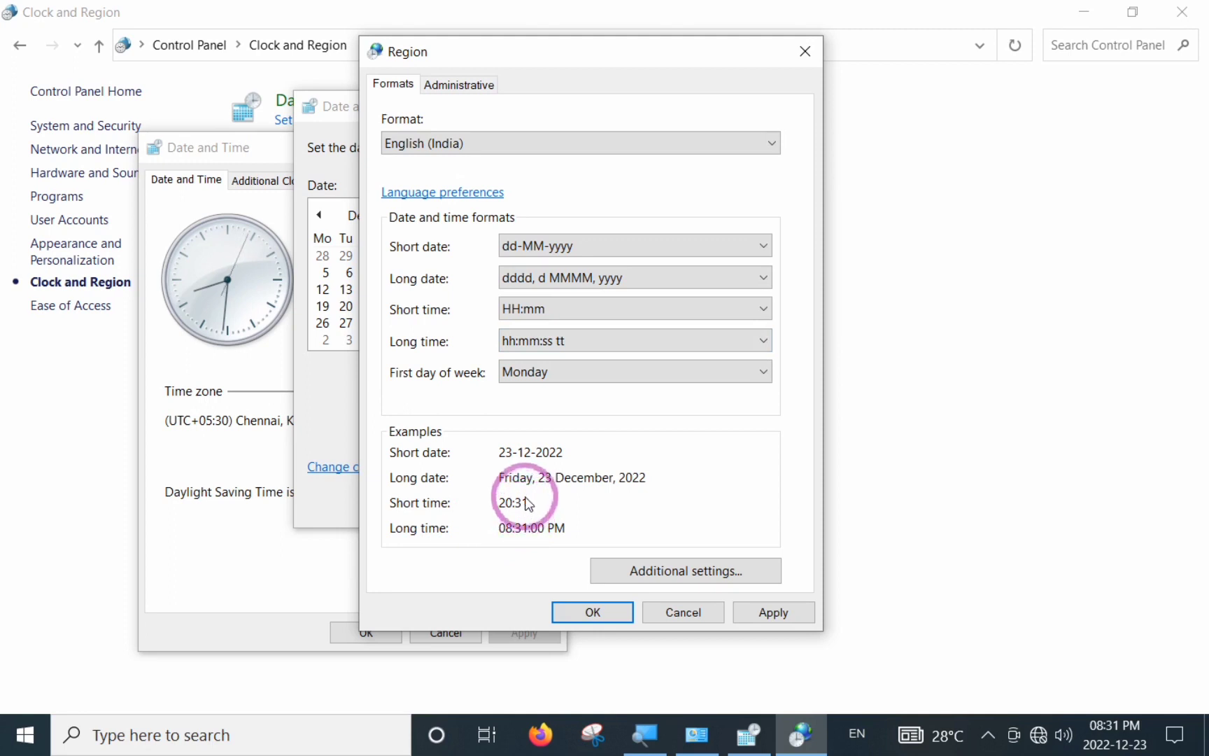
{"action": "left_click", "coordinate": [697, 310]}
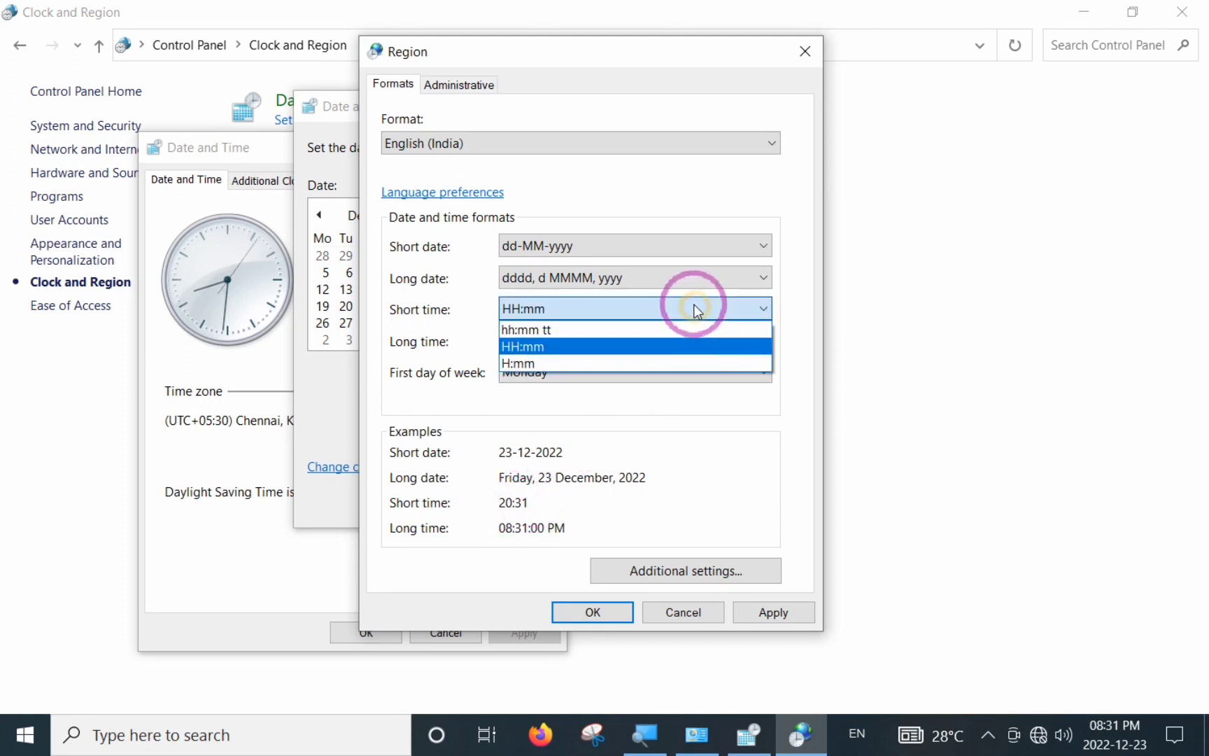
{"action": "left_click", "coordinate": [532, 329]}
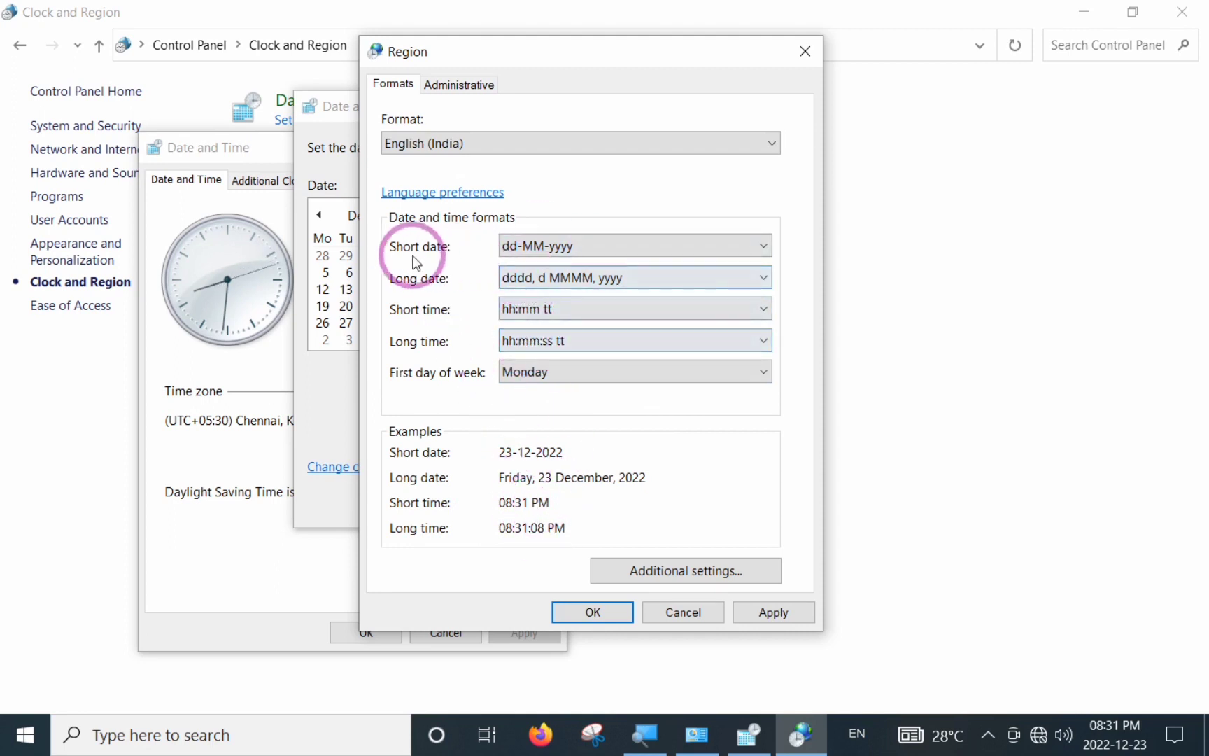
Step: Reselect dd-MM-yyyy as the short date format, accept the Region and Date and Time dialogs, and close Control Panel
{"action": "left_click", "coordinate": [670, 252]}
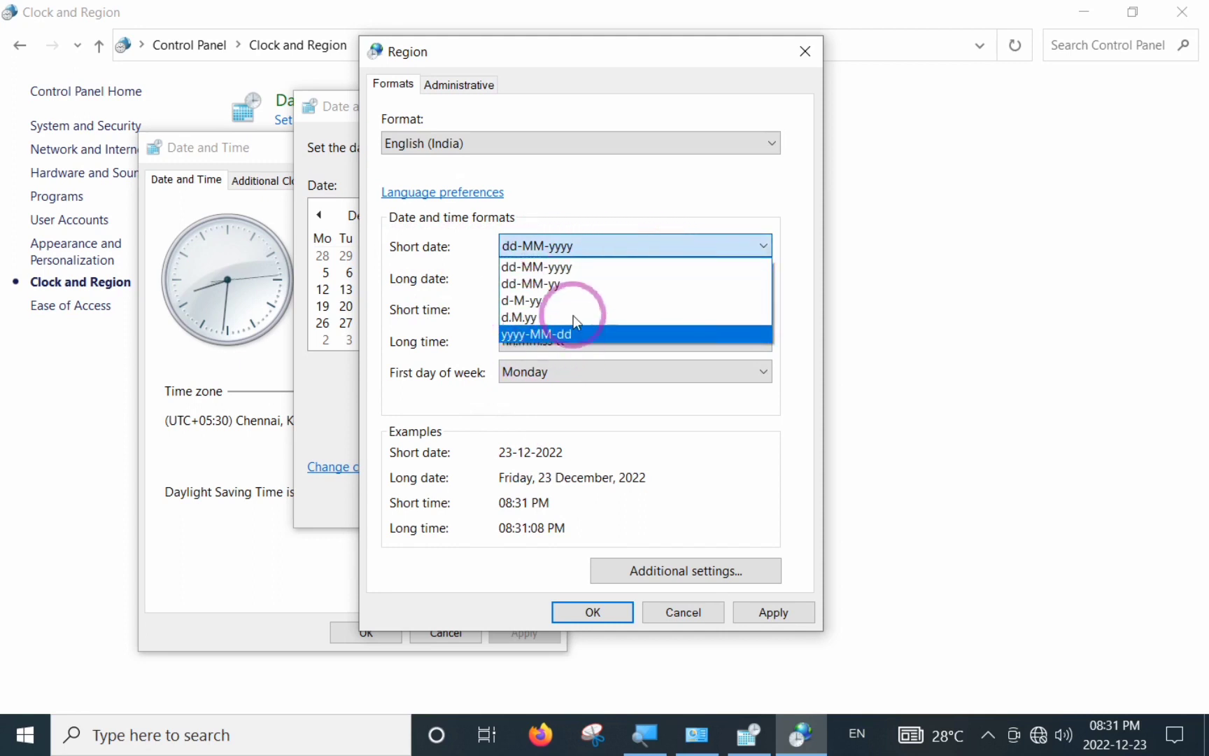
{"action": "left_click", "coordinate": [523, 267]}
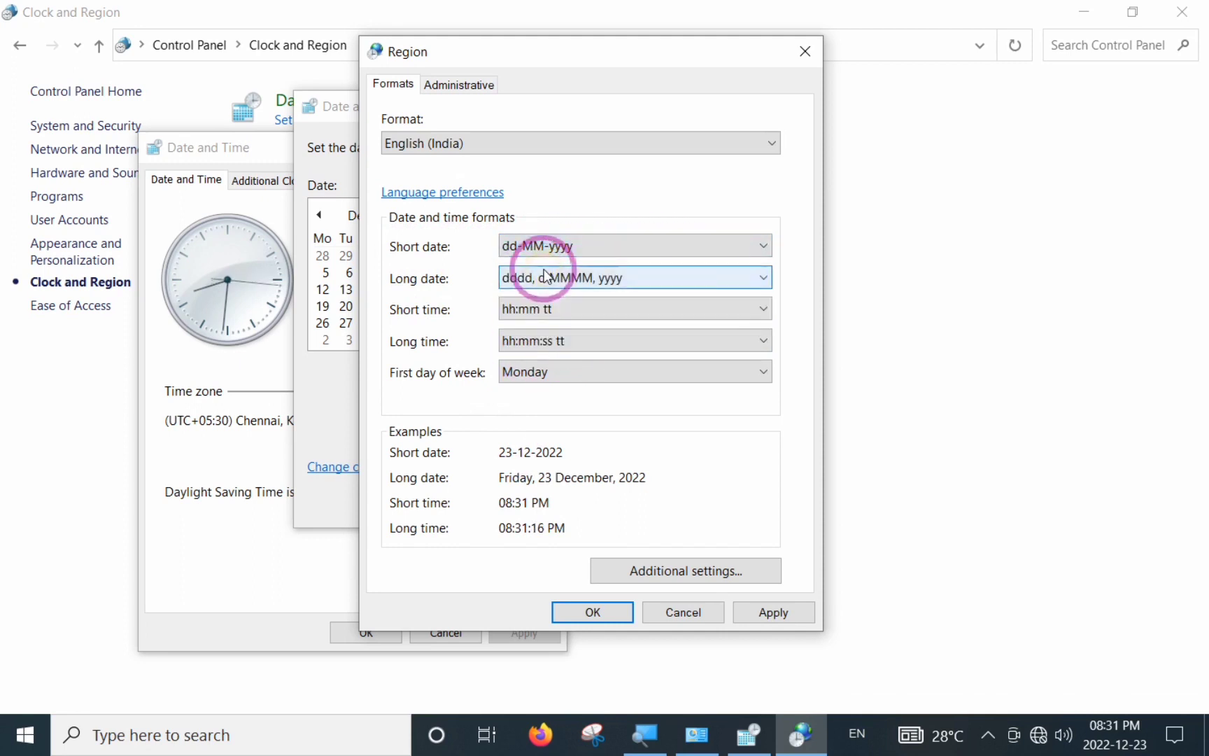
{"action": "left_click", "coordinate": [593, 612]}
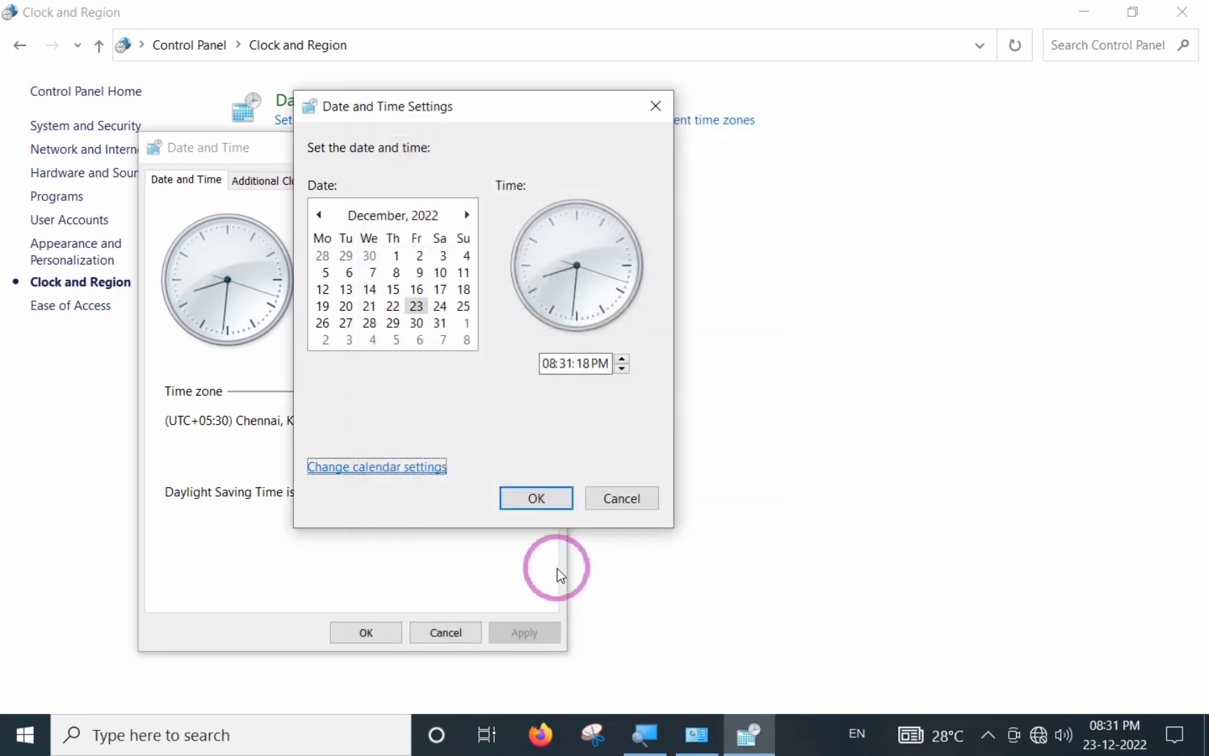
{"action": "left_click", "coordinate": [531, 498]}
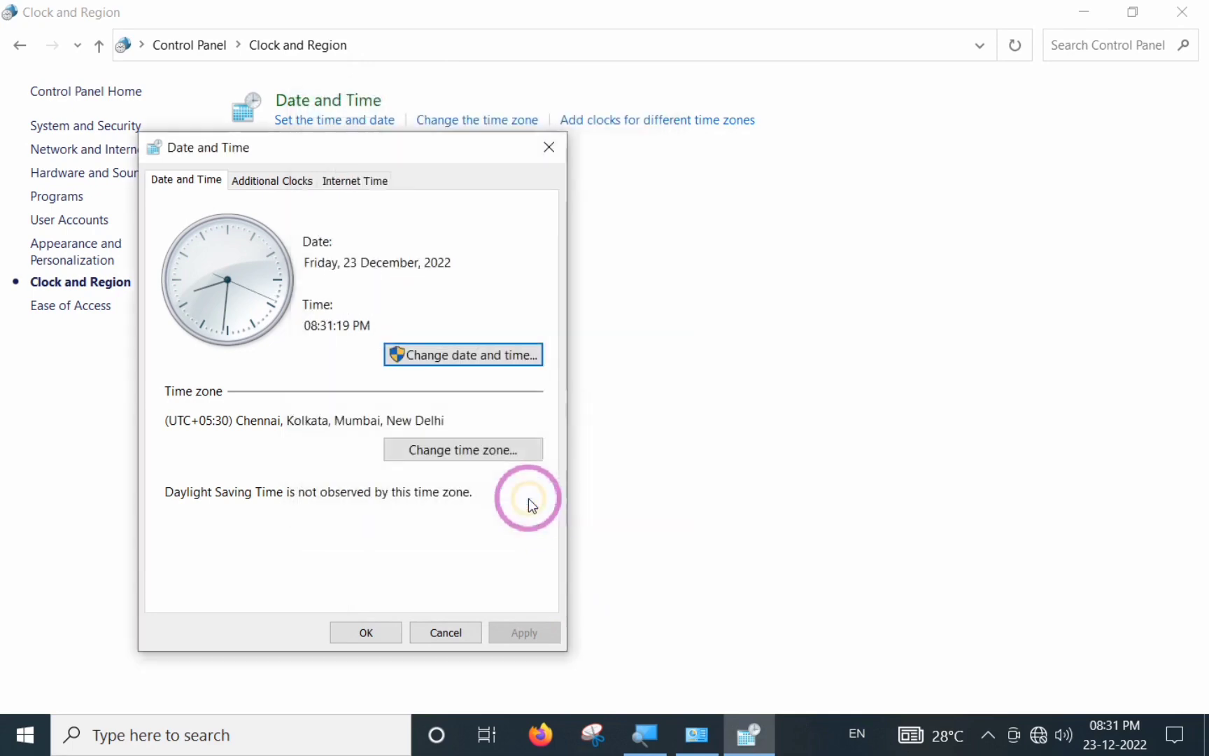
{"action": "left_click", "coordinate": [382, 631]}
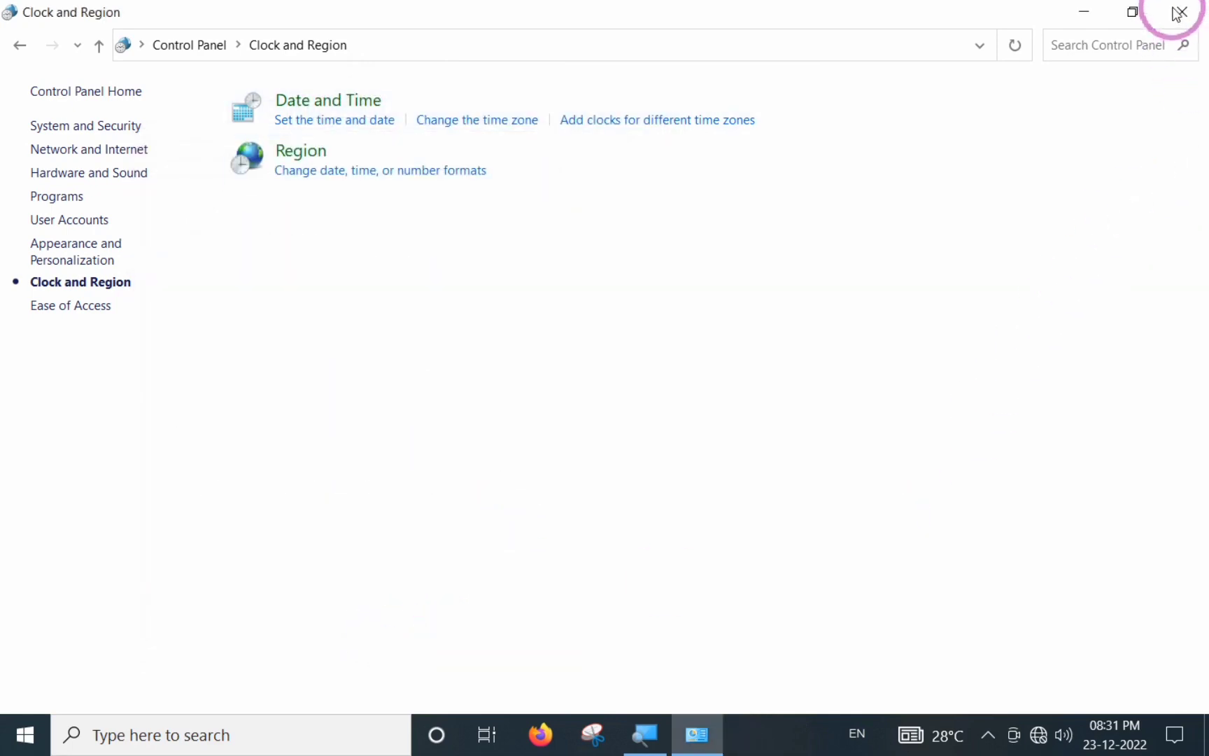
{"action": "left_click", "coordinate": [1177, 13]}
{"action": "mouse_move", "coordinate": [1086, 749]}
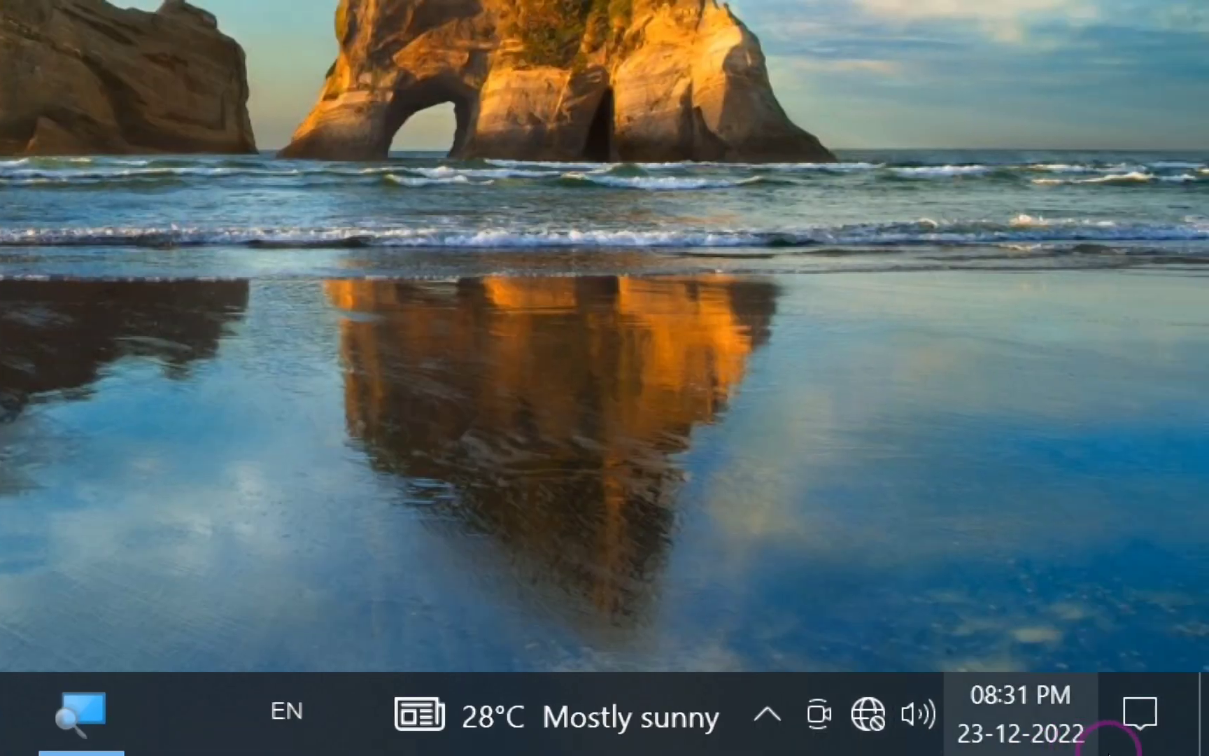
{"action": "mouse_move", "coordinate": [1108, 753]}
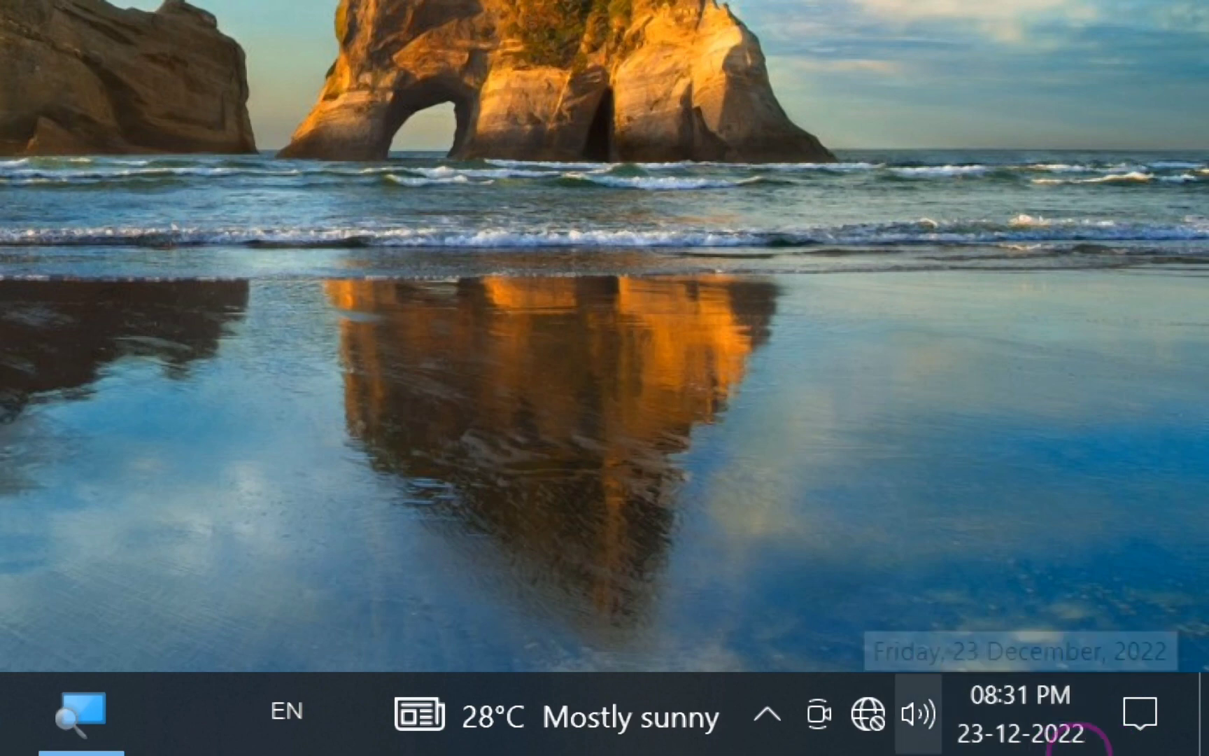